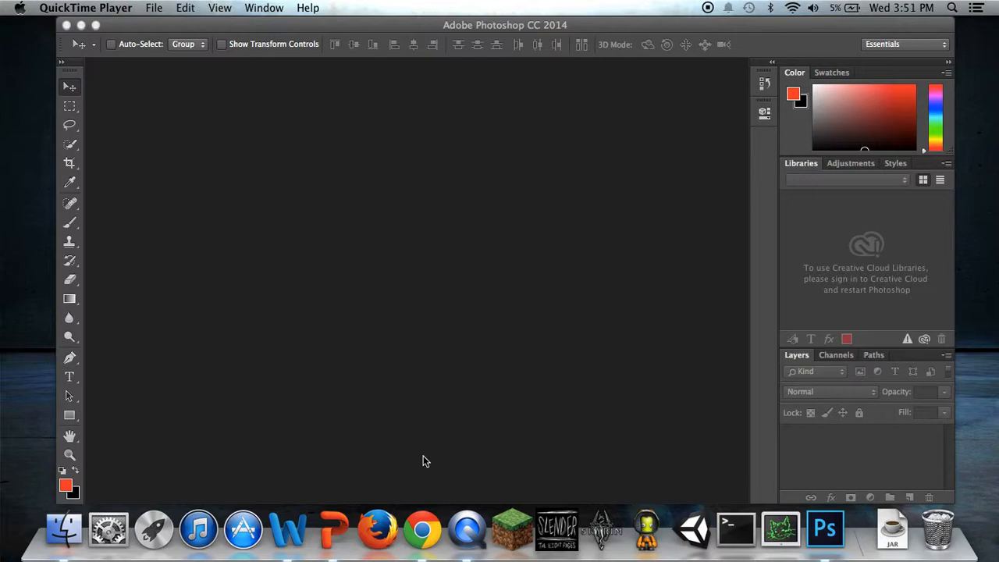
- Switch to Chrome and run a Google image search for "kay hagan"
{"action": "left_click", "coordinate": [423, 530]}
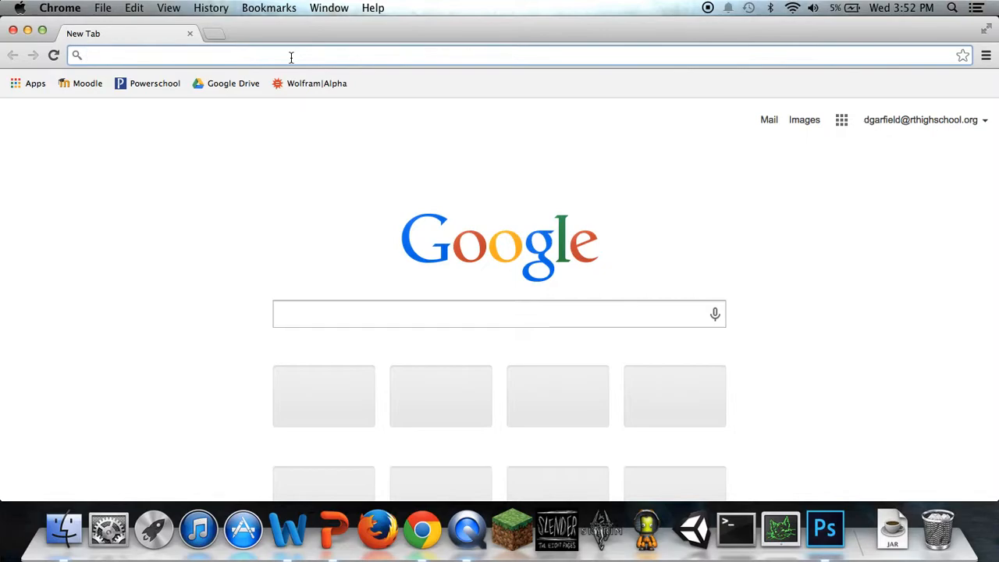
{"action": "type", "text": "kay haga"}
{"action": "key", "text": "Return"}
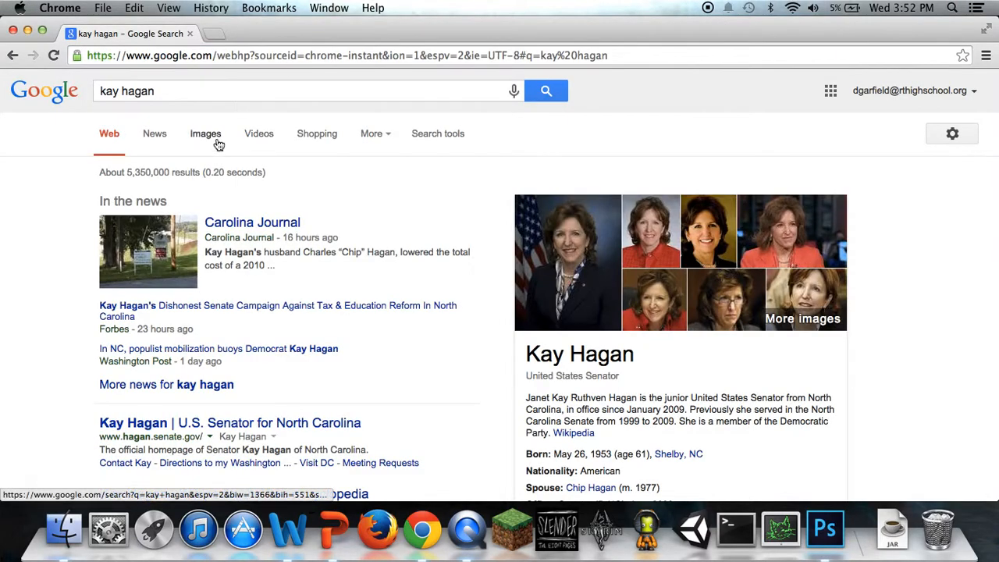
{"action": "left_click", "coordinate": [215, 144]}
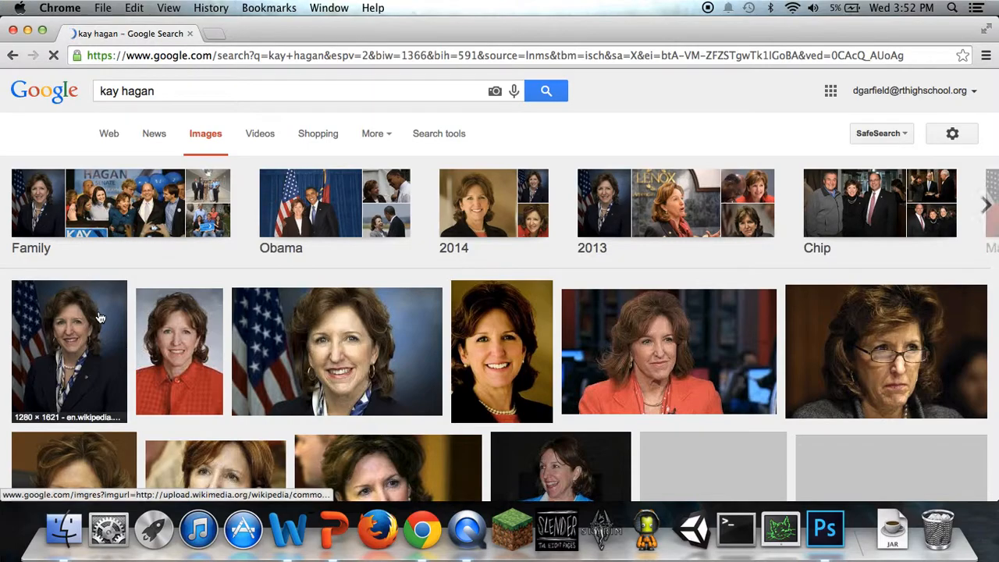
- Save the Wikipedia portrait from the image results to the Pictures folder as Kay_Hagan_official_photo
{"action": "left_click", "coordinate": [100, 317]}
{"action": "right_click", "coordinate": [304, 302]}
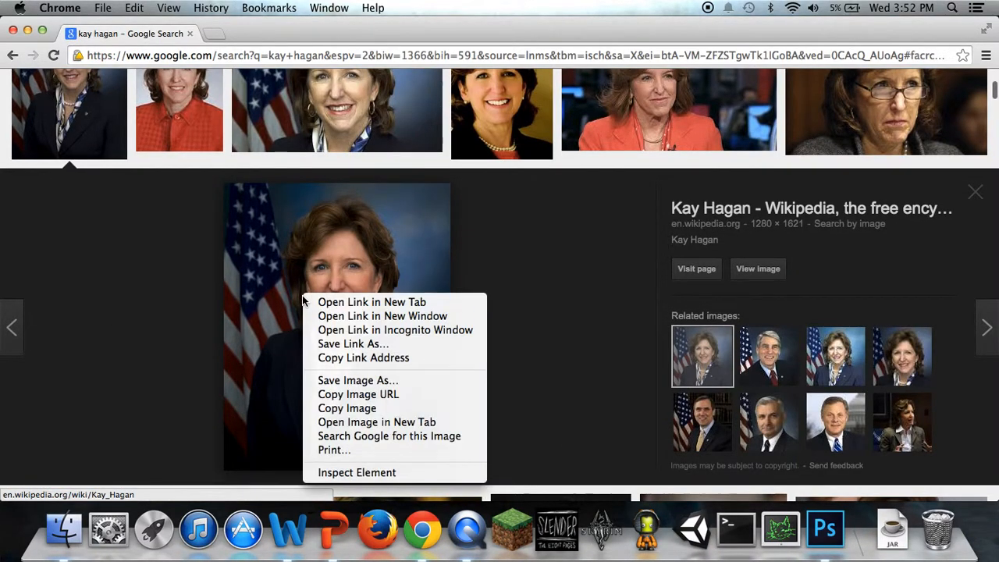
{"action": "left_click", "coordinate": [379, 381]}
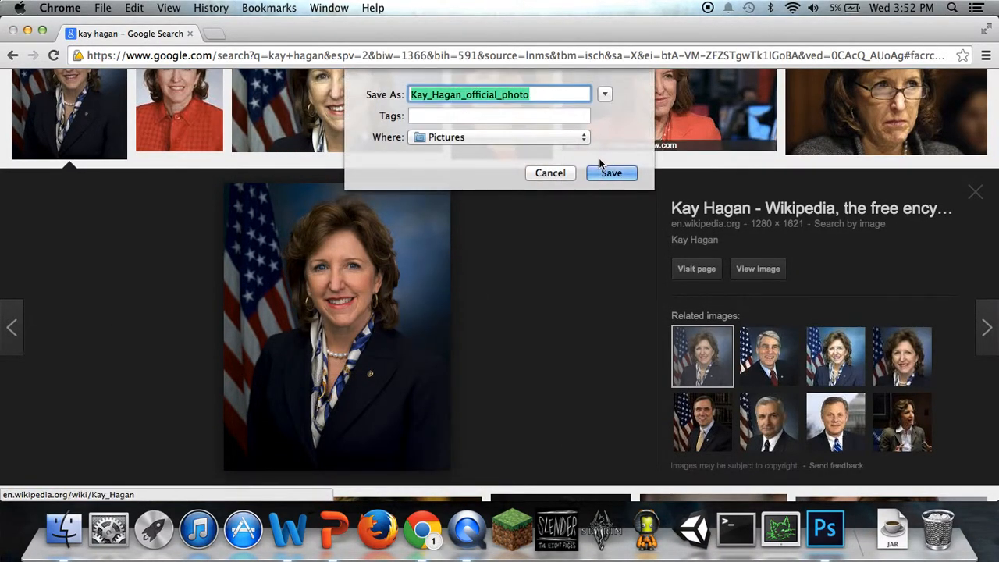
{"action": "left_click", "coordinate": [606, 173]}
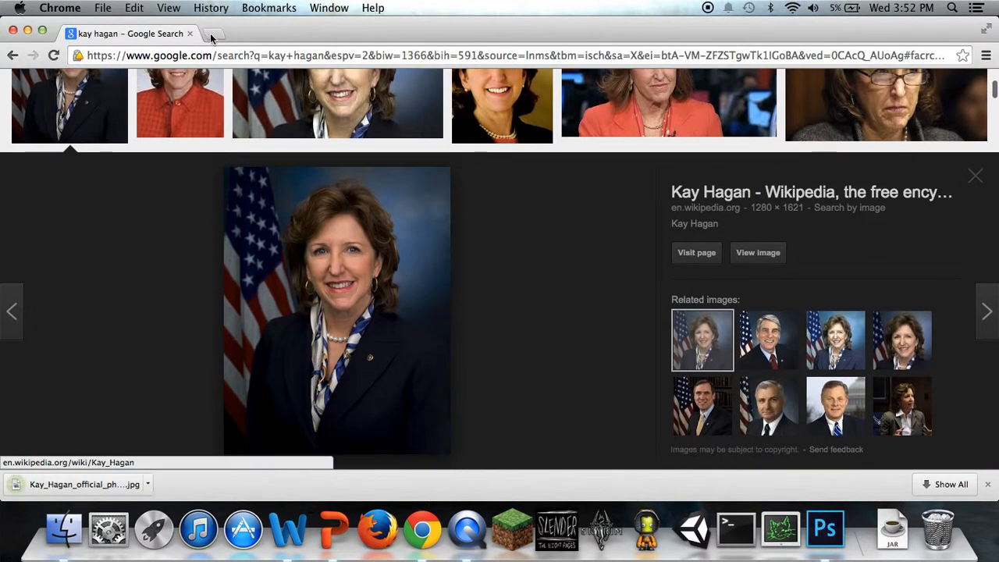
- Replace the search tab with a new one and run a Google image search for "multicam uniform"
{"action": "left_click", "coordinate": [215, 34]}
{"action": "left_click", "coordinate": [189, 33]}
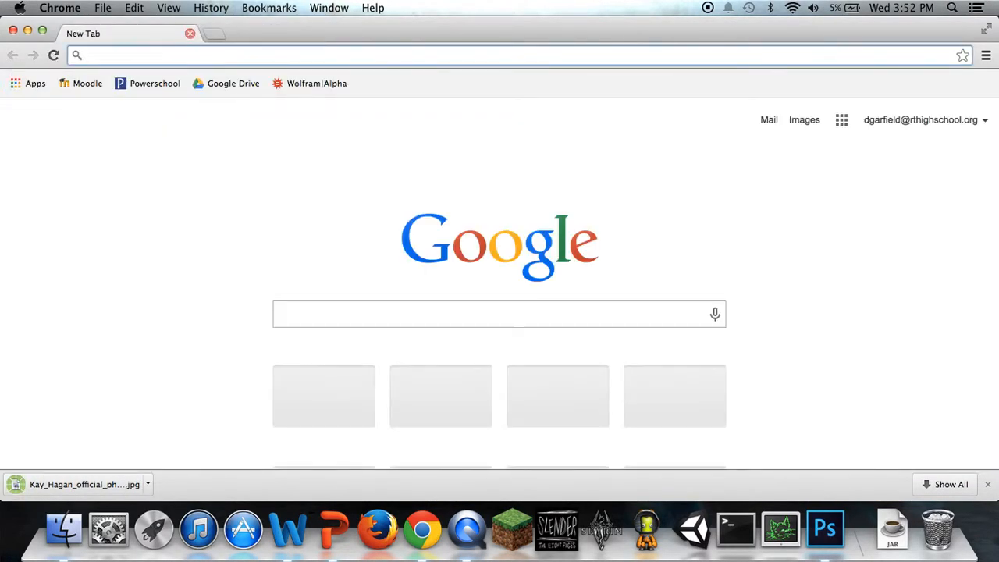
{"action": "type", "text": "multicam"}
{"action": "key", "text": "Down"}
{"action": "key", "text": "Return"}
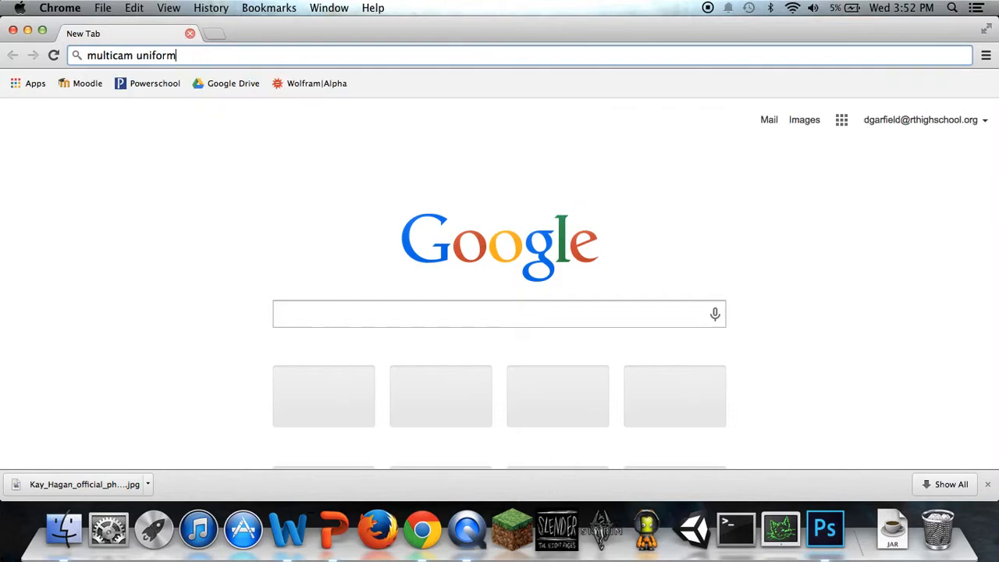
{"action": "left_click", "coordinate": [235, 140]}
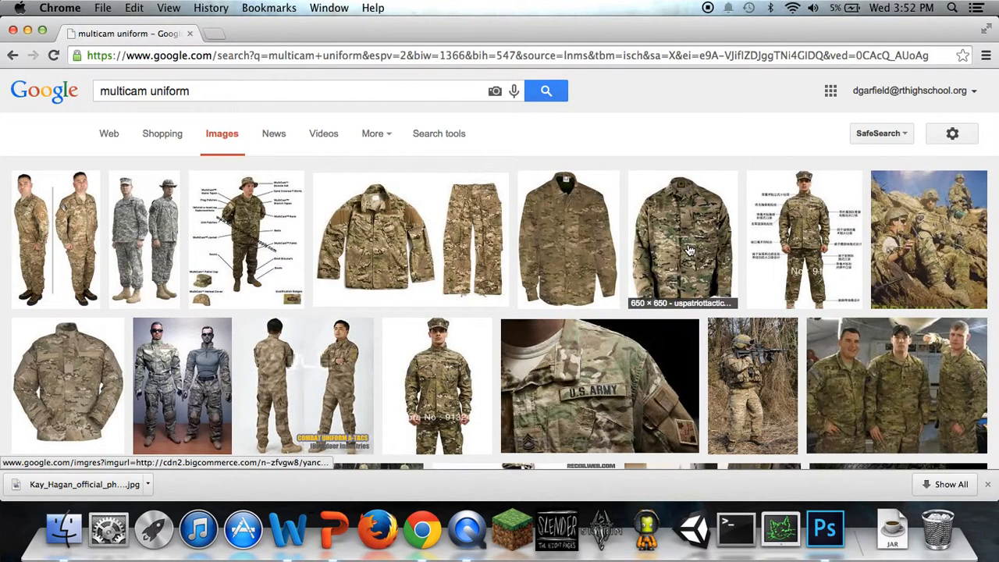
- Save the 650 × 650 multicam coat image from uspatriottactical.com to the Pictures folder under its suggested name
{"action": "left_click", "coordinate": [690, 249]}
{"action": "right_click", "coordinate": [334, 275]}
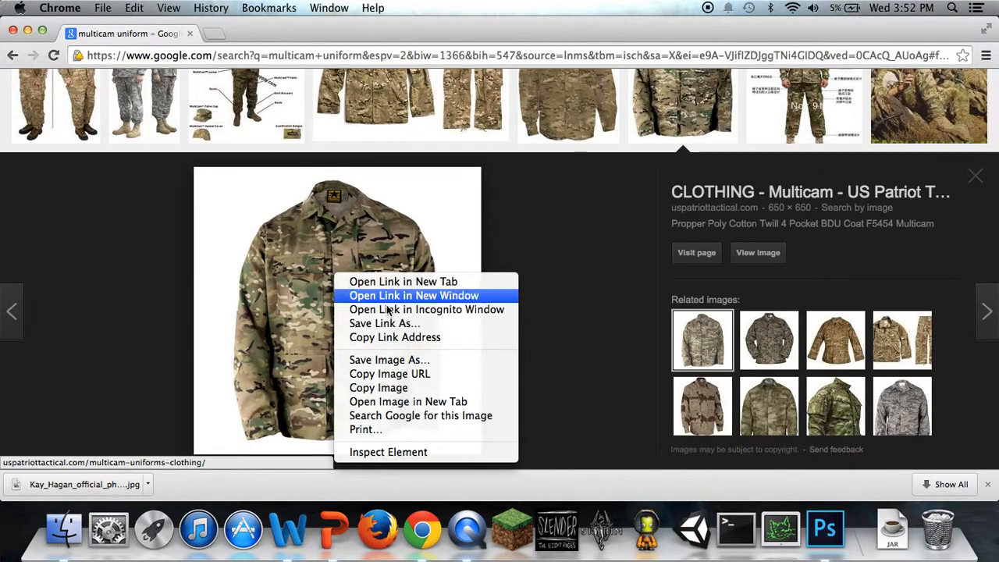
{"action": "left_click", "coordinate": [389, 360]}
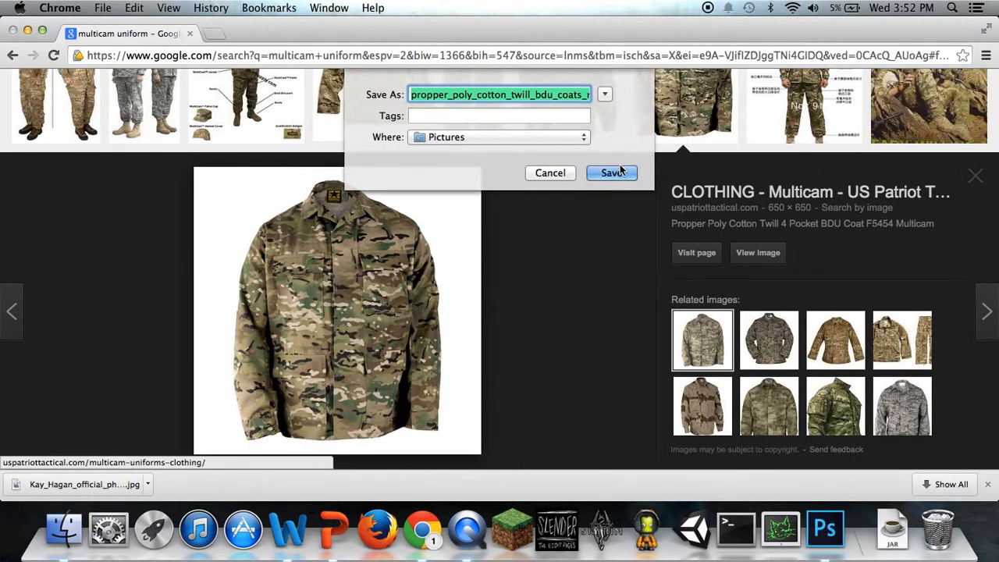
{"action": "left_click", "coordinate": [613, 172]}
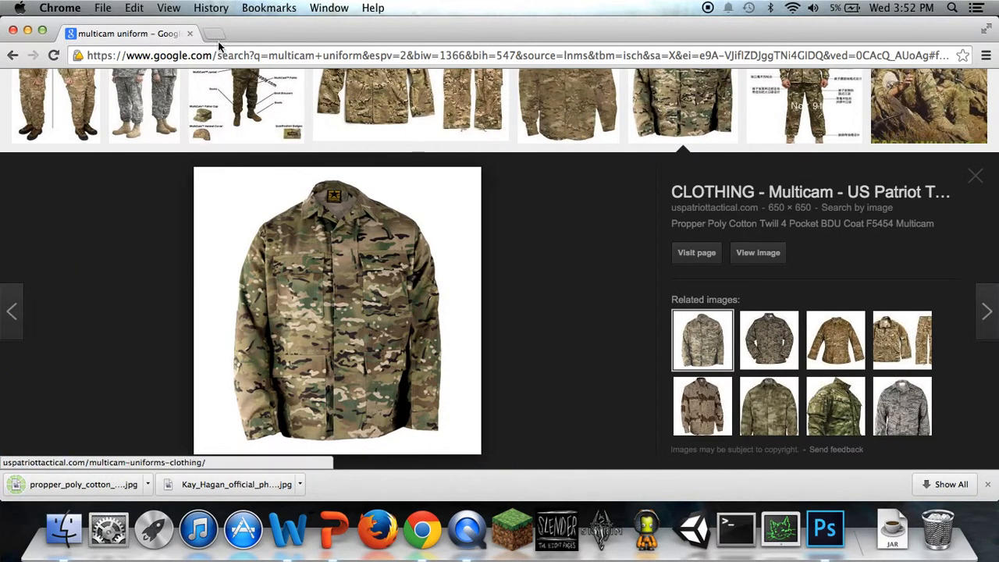
- Close the browser tab, return to Photoshop and open Kay_Hagan_official_photo.jpg from the Pictures folder
{"action": "left_click", "coordinate": [190, 34]}
{"action": "left_click", "coordinate": [248, 111]}
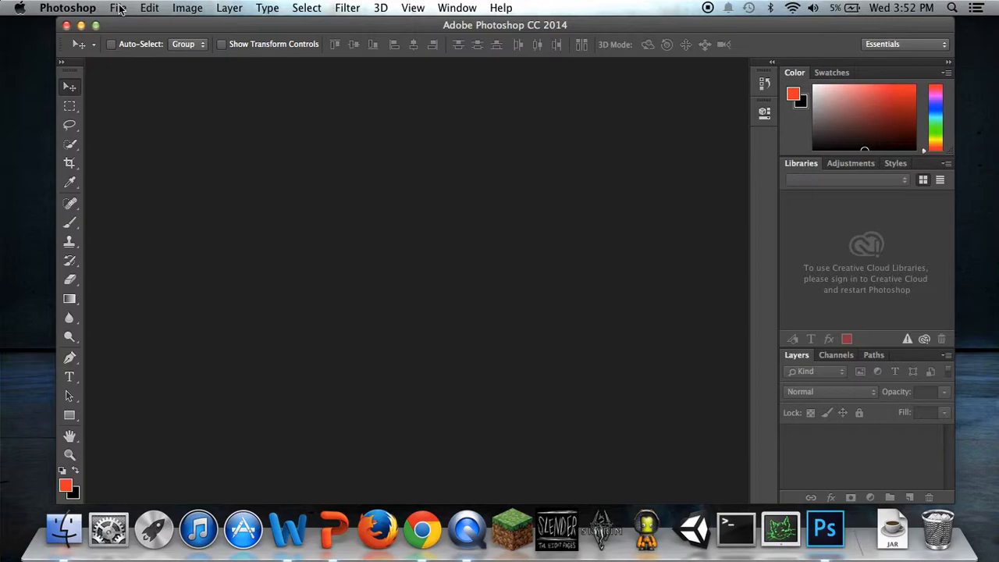
{"action": "left_click", "coordinate": [117, 8]}
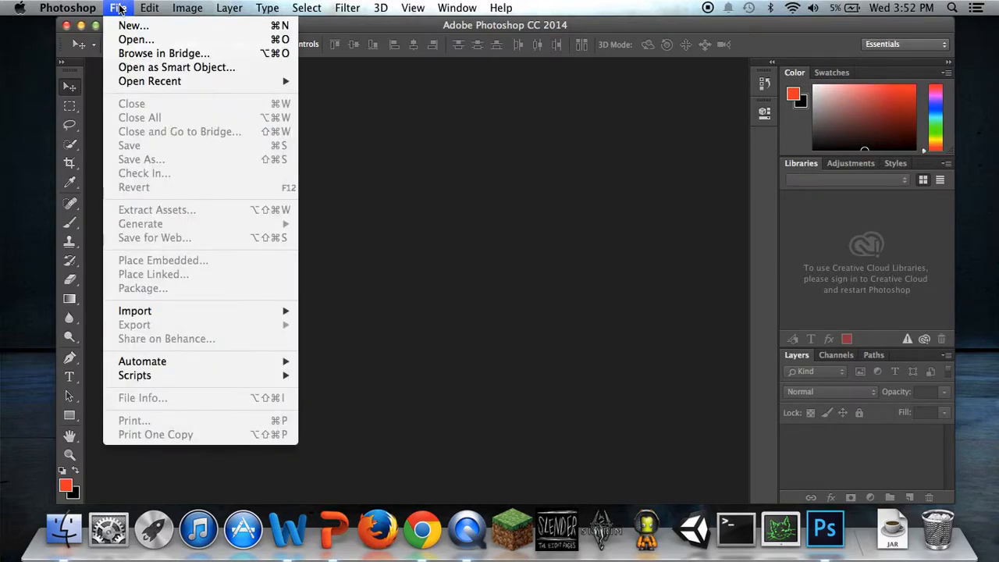
{"action": "left_click", "coordinate": [139, 40]}
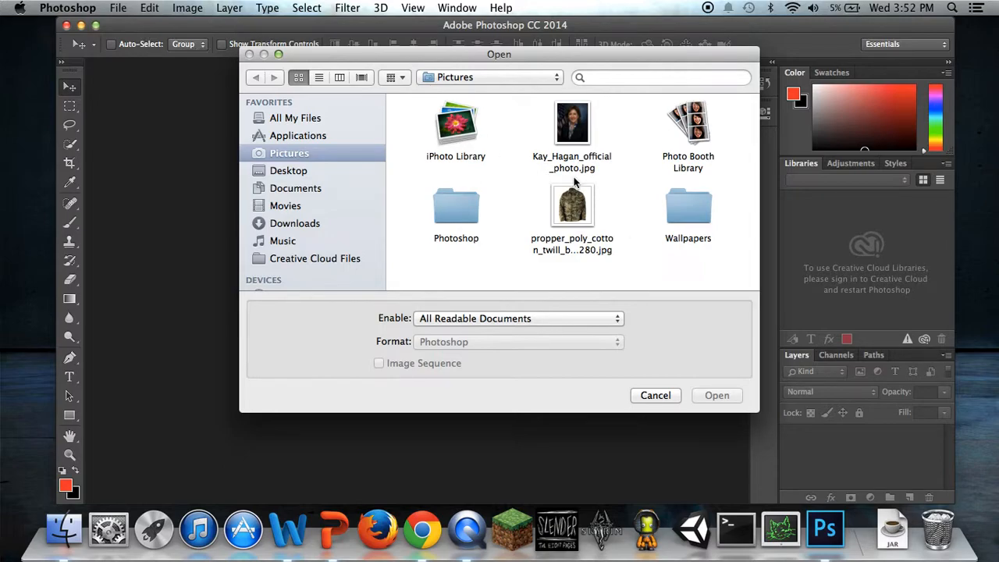
{"action": "left_click", "coordinate": [570, 133]}
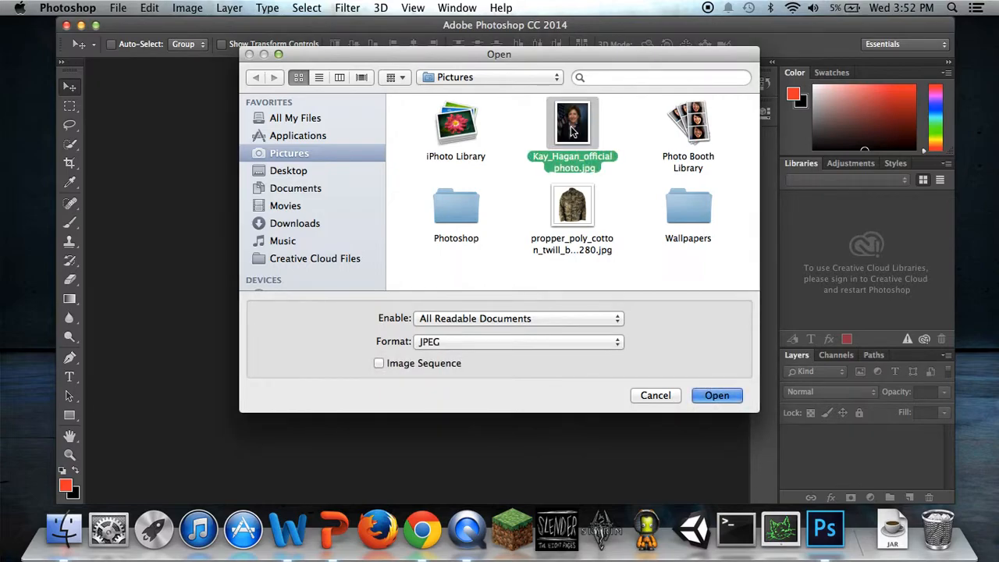
{"action": "double_click", "coordinate": [572, 131]}
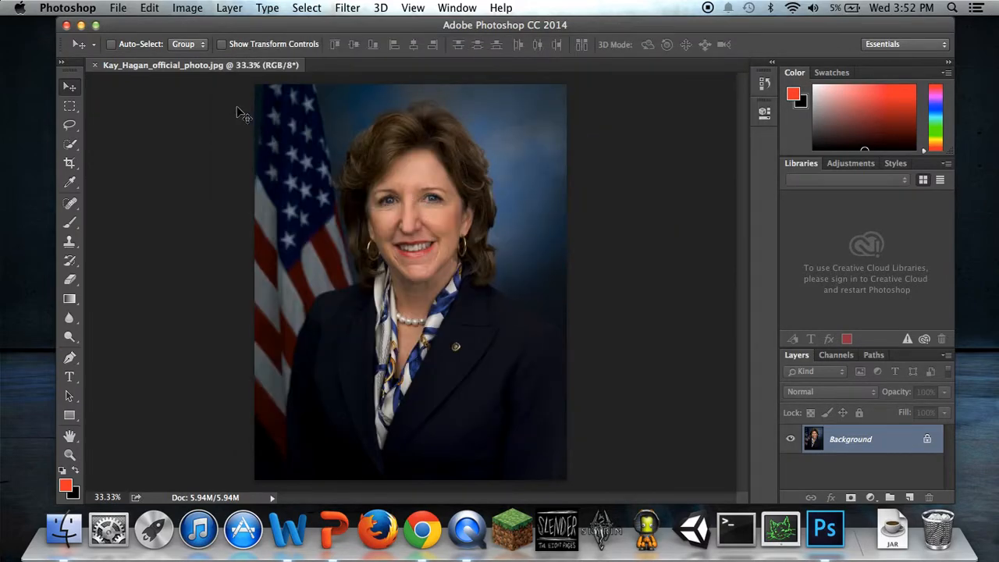
- Open the saved multicam coat image from the Pictures folder as a second document
{"action": "left_click", "coordinate": [128, 9]}
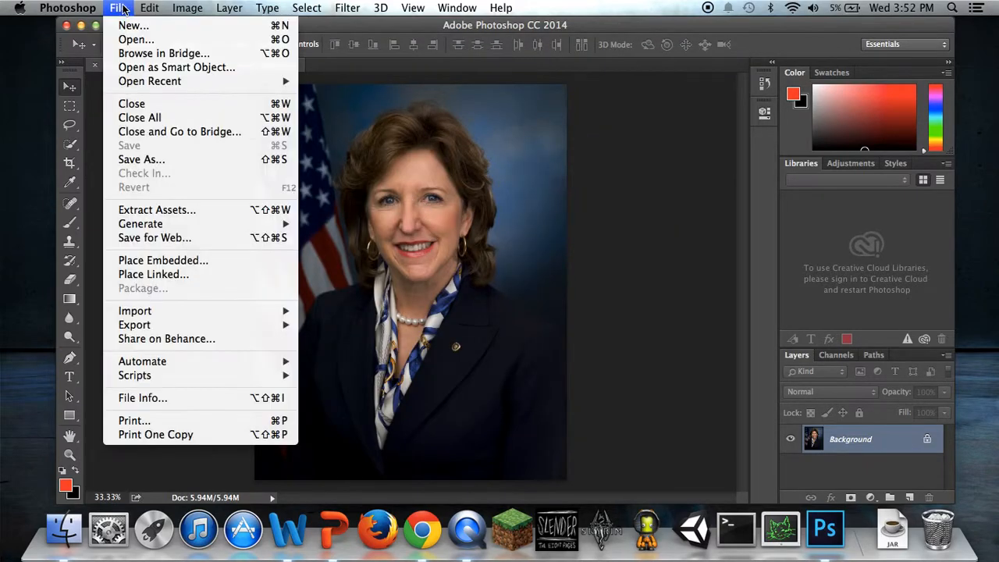
{"action": "left_click", "coordinate": [147, 39]}
{"action": "double_click", "coordinate": [575, 210]}
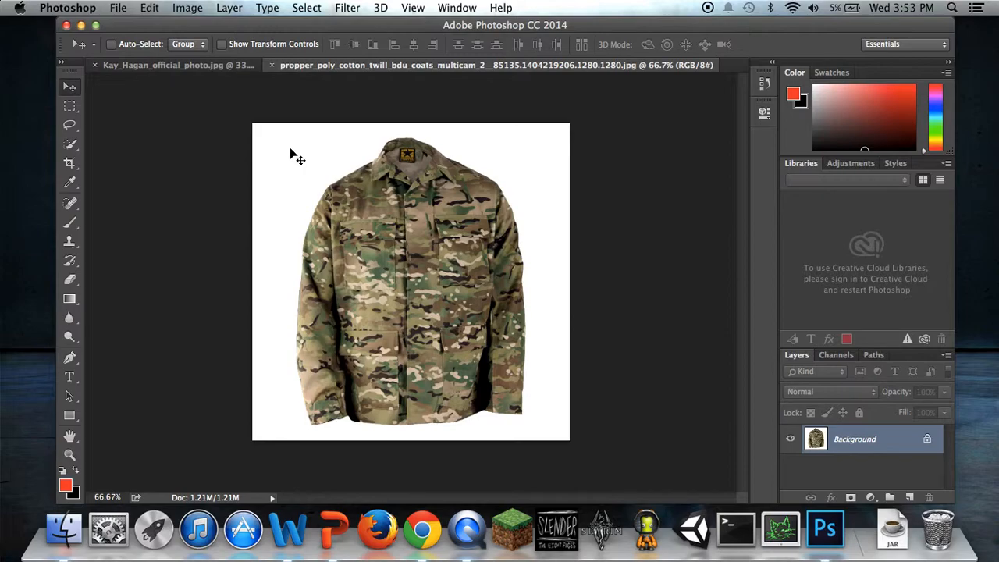
- Copy the entire coat image and paste it into the Kay_Hagan_official_photo.jpg document as a new layer
{"action": "key", "text": "super+a"}
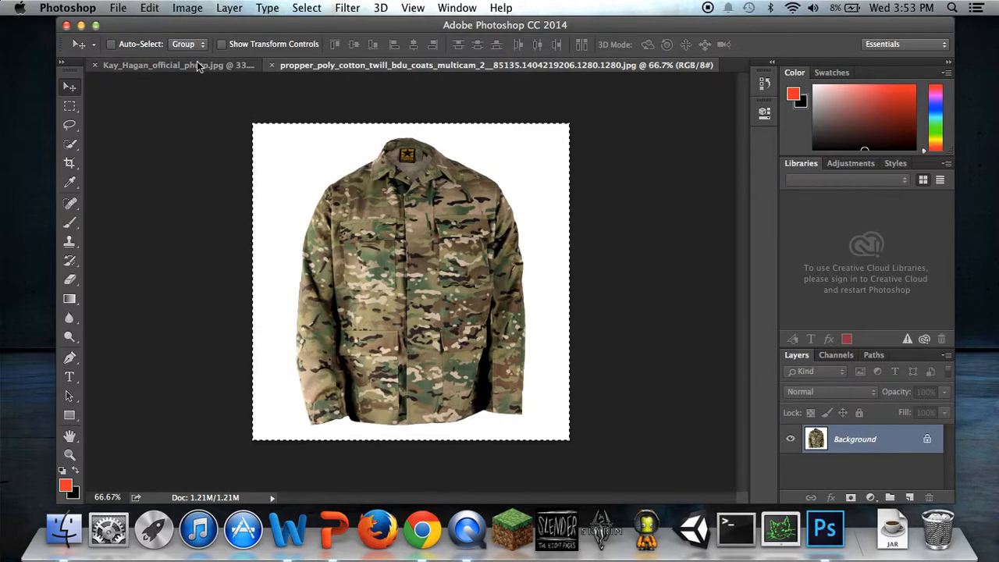
{"action": "left_click", "coordinate": [149, 10]}
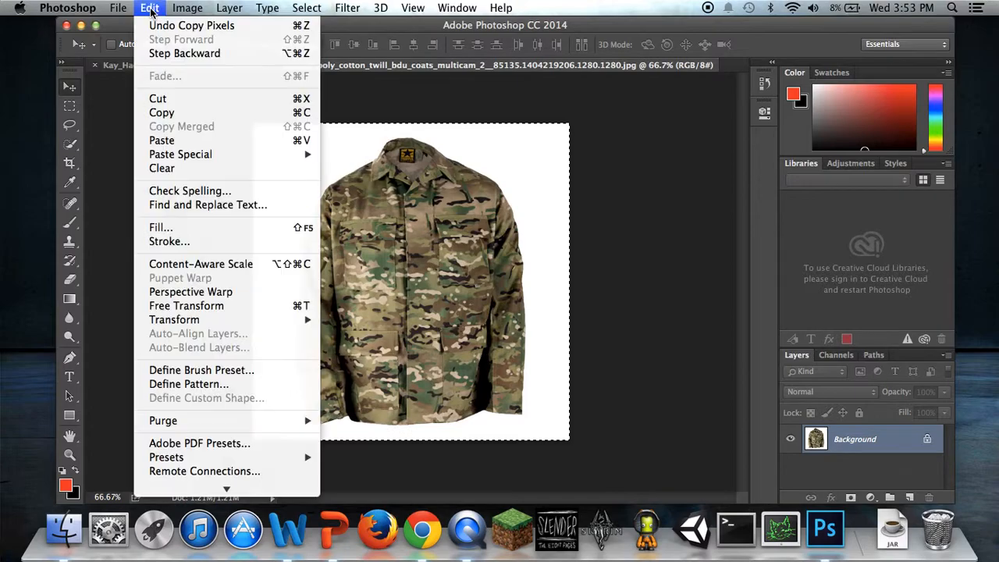
{"action": "left_click", "coordinate": [165, 115]}
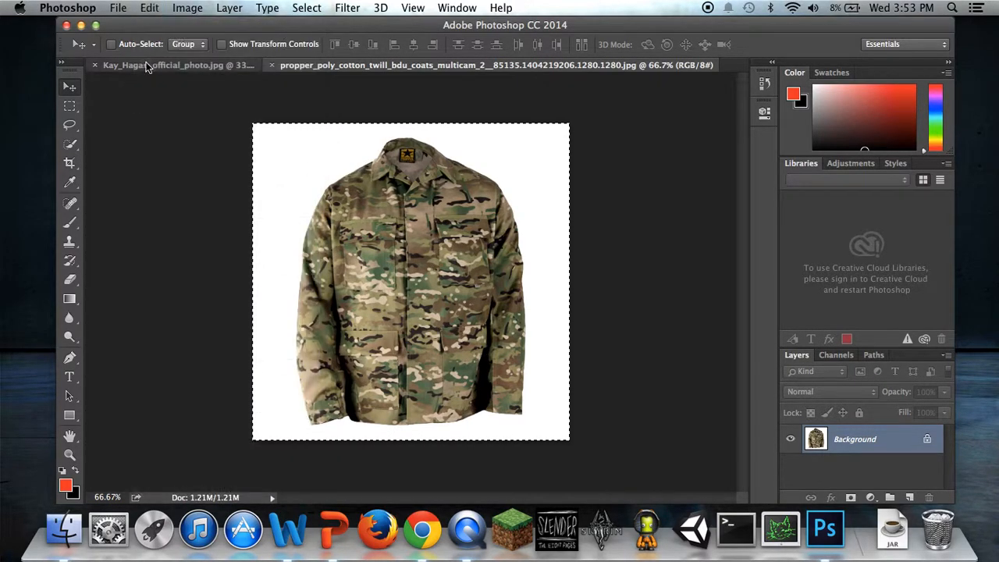
{"action": "left_click", "coordinate": [187, 65]}
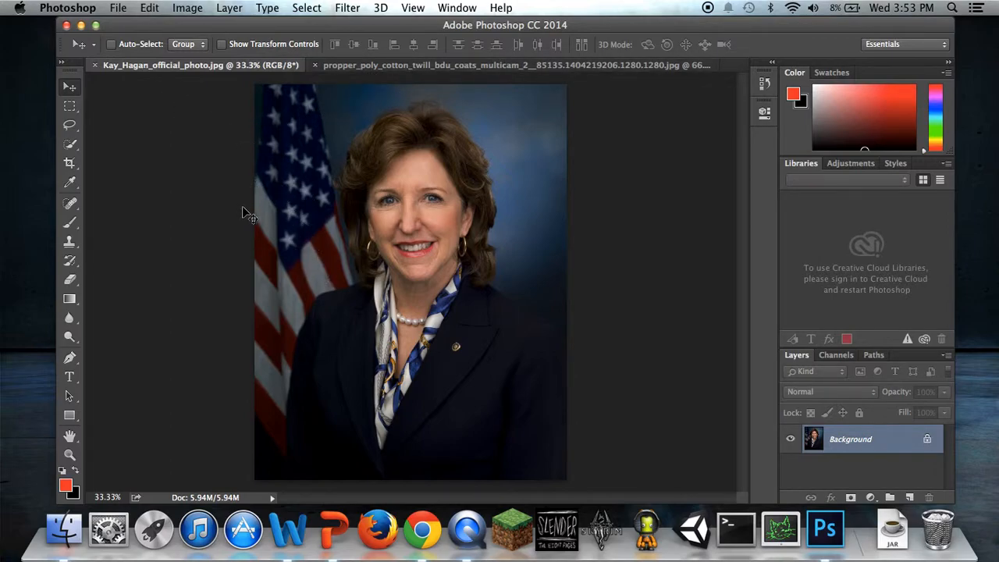
{"action": "left_click", "coordinate": [148, 9]}
{"action": "left_click", "coordinate": [123, 190]}
{"action": "key", "text": "super+v"}
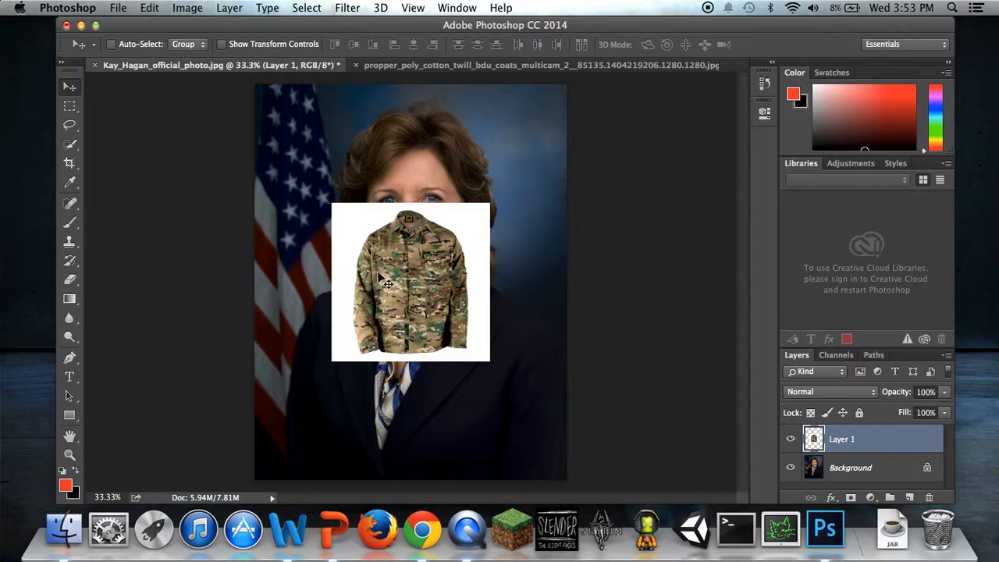
- Start a Free Transform on the pasted coat layer and flip it vertically twice
{"action": "key", "text": "super+t"}
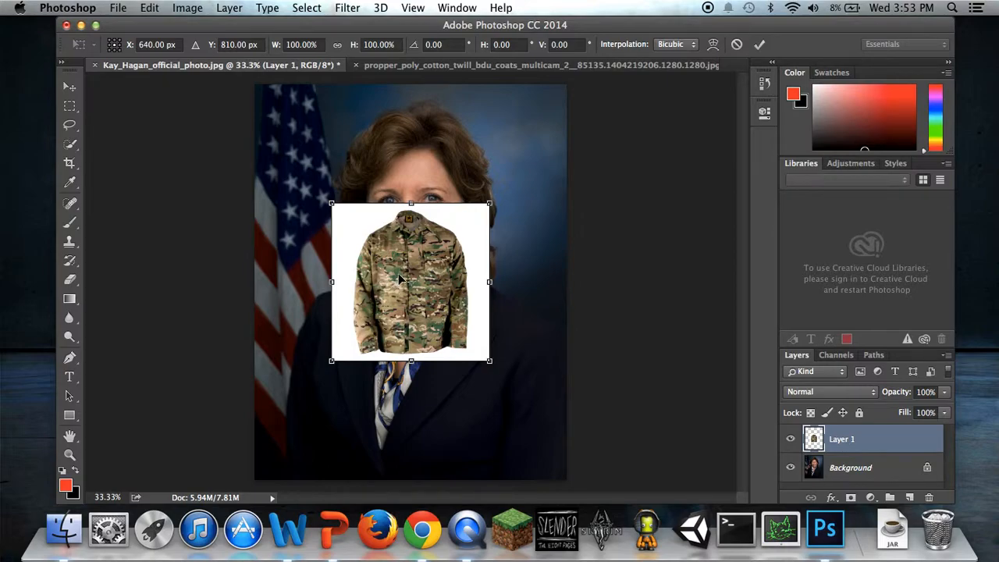
{"action": "right_click", "coordinate": [400, 279]}
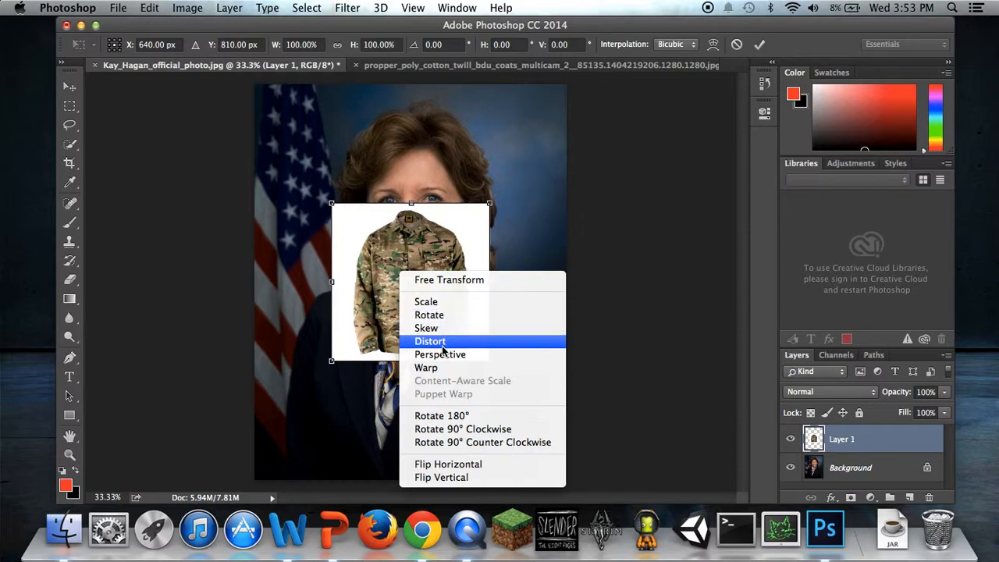
{"action": "left_click", "coordinate": [470, 477]}
{"action": "right_click", "coordinate": [405, 239]}
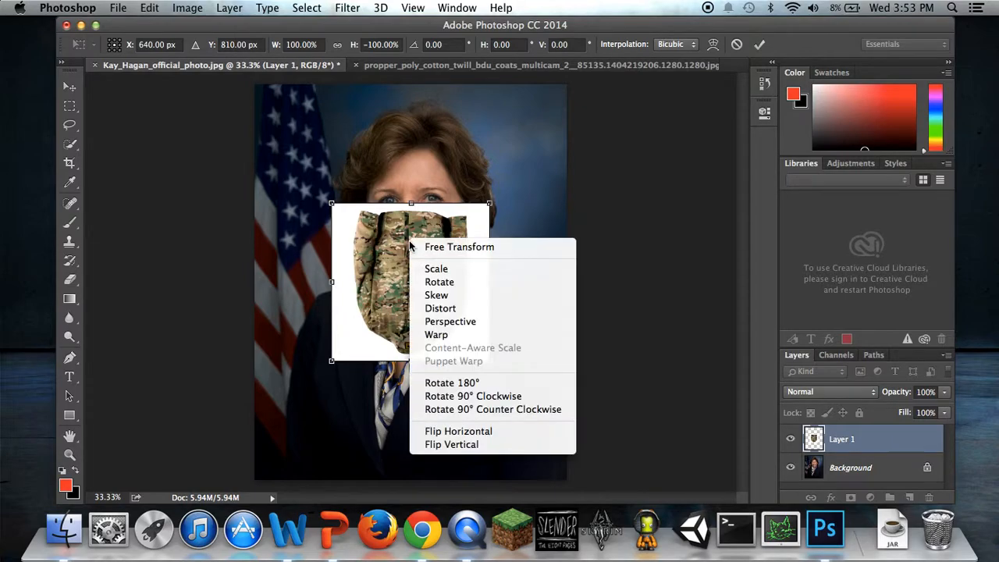
{"action": "left_click", "coordinate": [466, 444]}
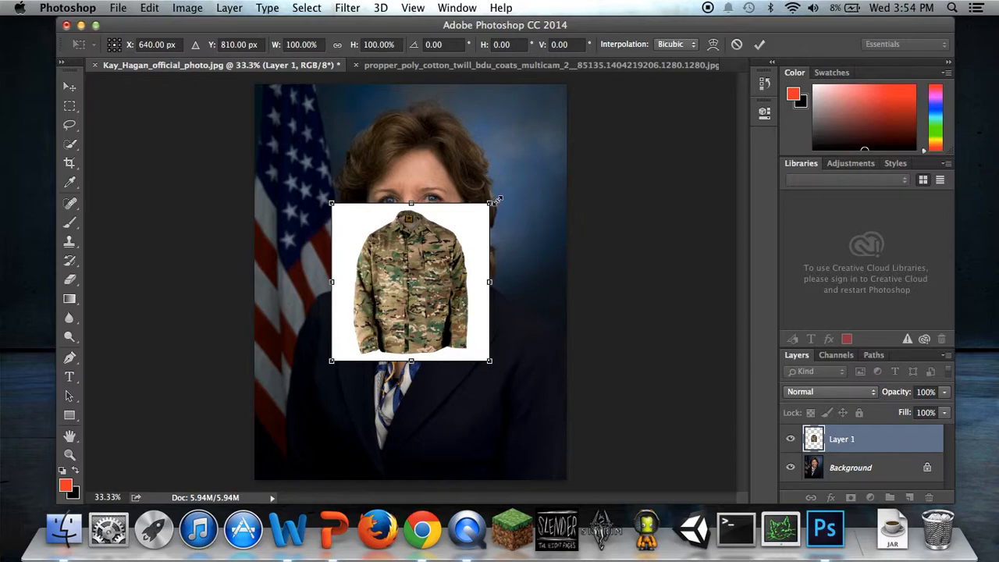
- Enlarge the coat layer to about 156% width and 151% height and position it over the middle of the portrait
{"action": "left_click_drag", "start_coordinate": [497, 199], "coordinate": [475, 223]}
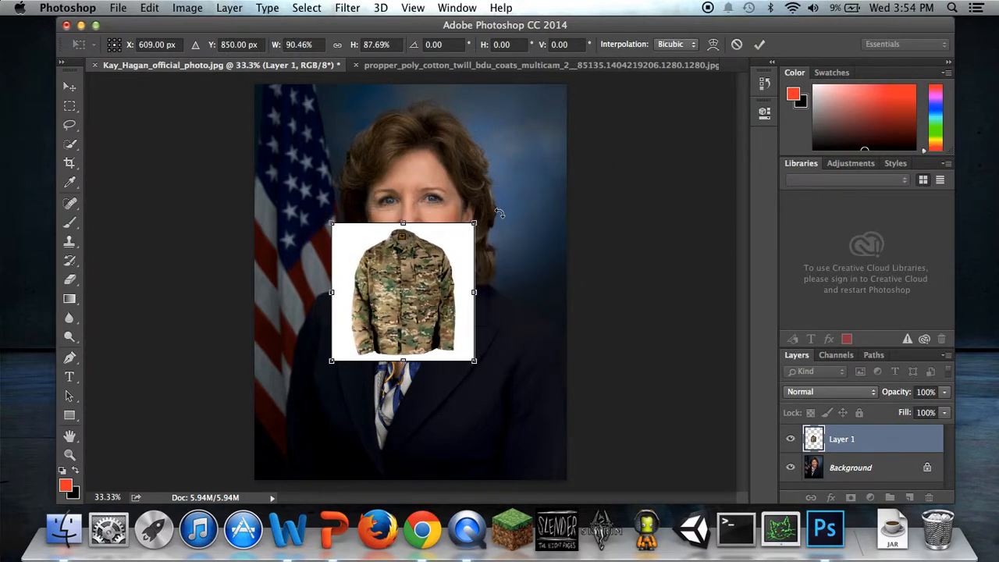
{"action": "mouse_move", "coordinate": [473, 223]}
{"action": "left_mouse_down"}
{"action": "mouse_move", "coordinate": [605, 129]}
{"action": "mouse_move", "coordinate": [459, 224]}
{"action": "mouse_move", "coordinate": [476, 224]}
{"action": "left_mouse_up"}
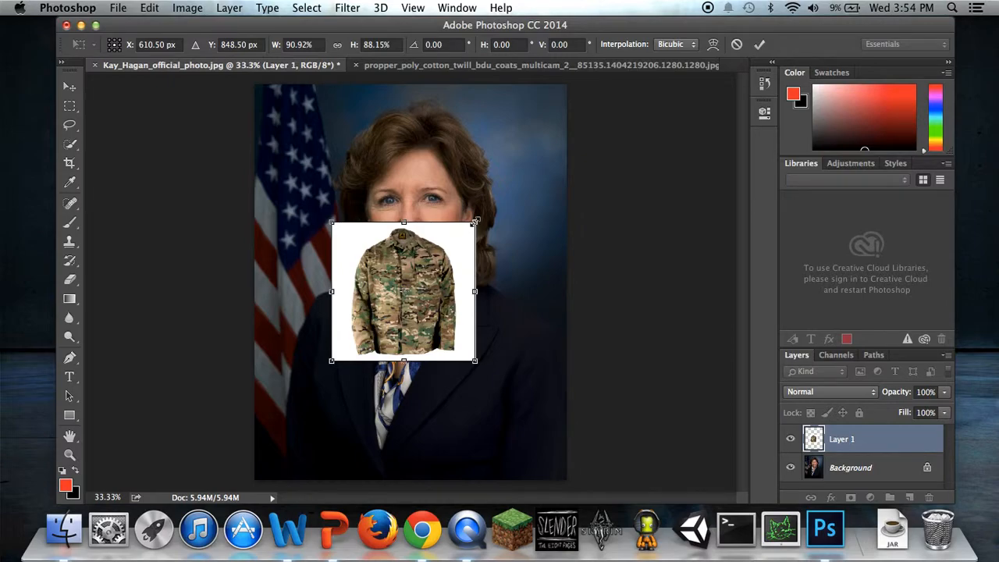
{"action": "left_click_drag", "start_coordinate": [474, 223], "coordinate": [607, 154]}
{"action": "left_click_drag", "start_coordinate": [488, 240], "coordinate": [451, 279]}
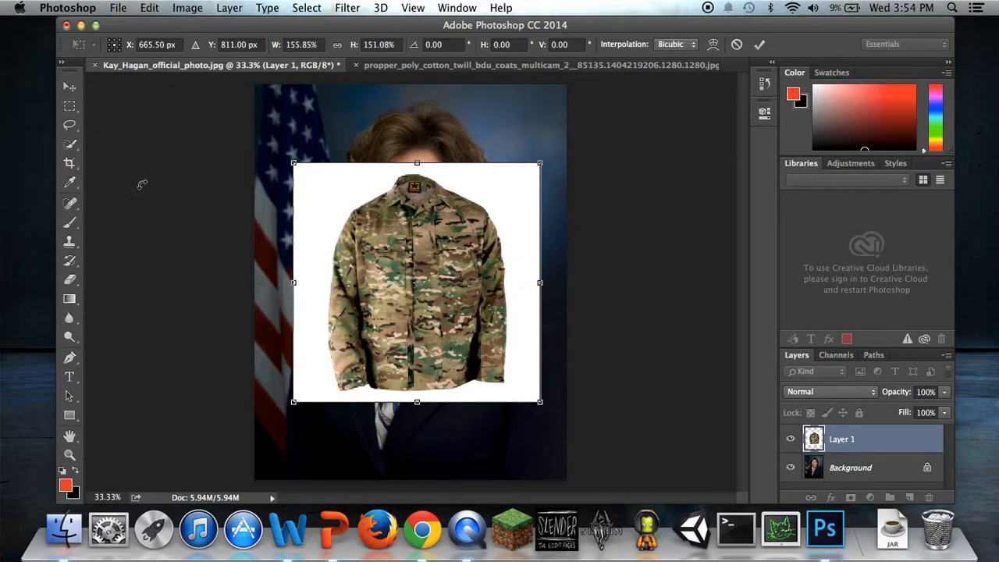
- Apply the transformation and switch to the Quick Selection tool with a 91 px brush size
{"action": "left_click", "coordinate": [72, 149]}
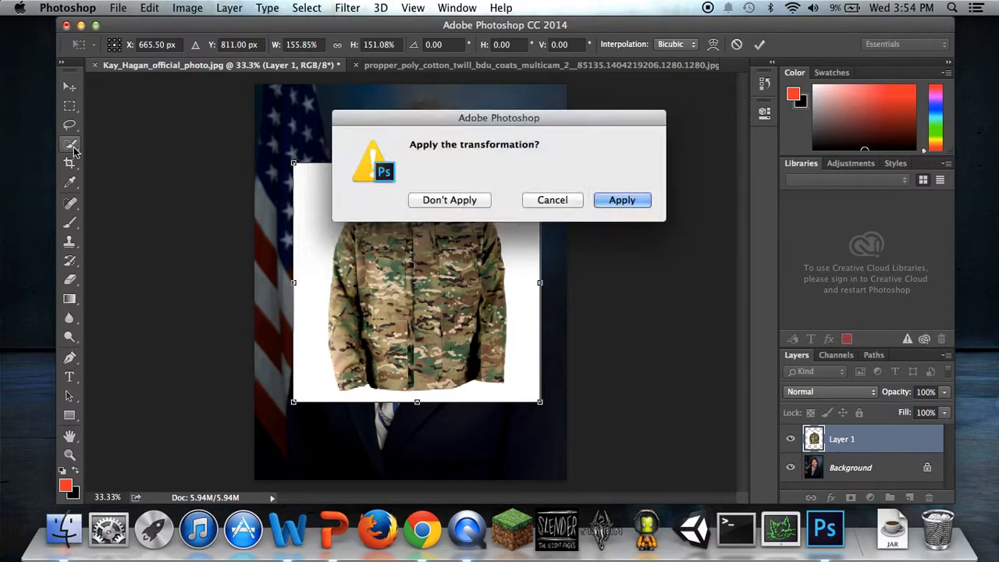
{"action": "left_click", "coordinate": [622, 200]}
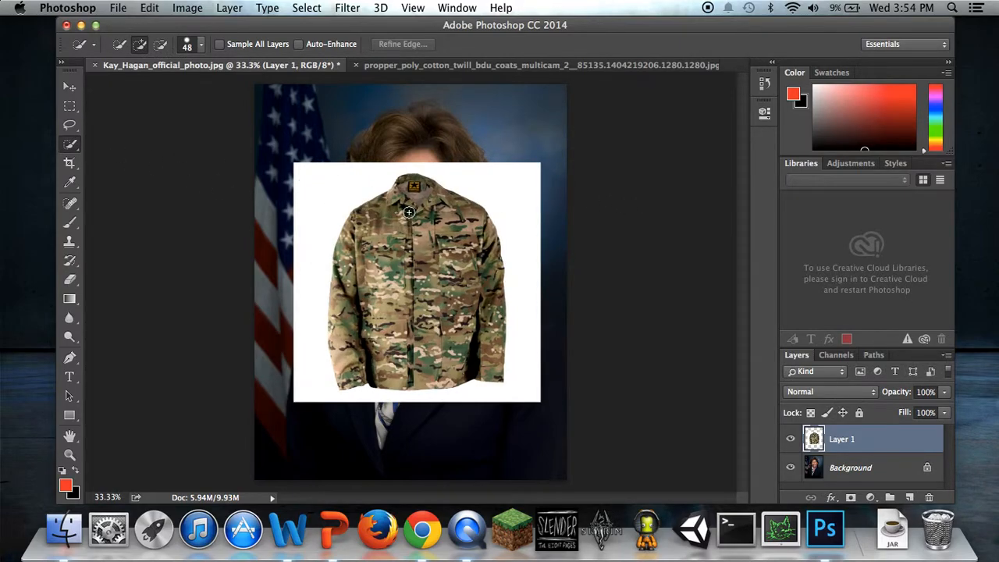
{"action": "left_click", "coordinate": [201, 45]}
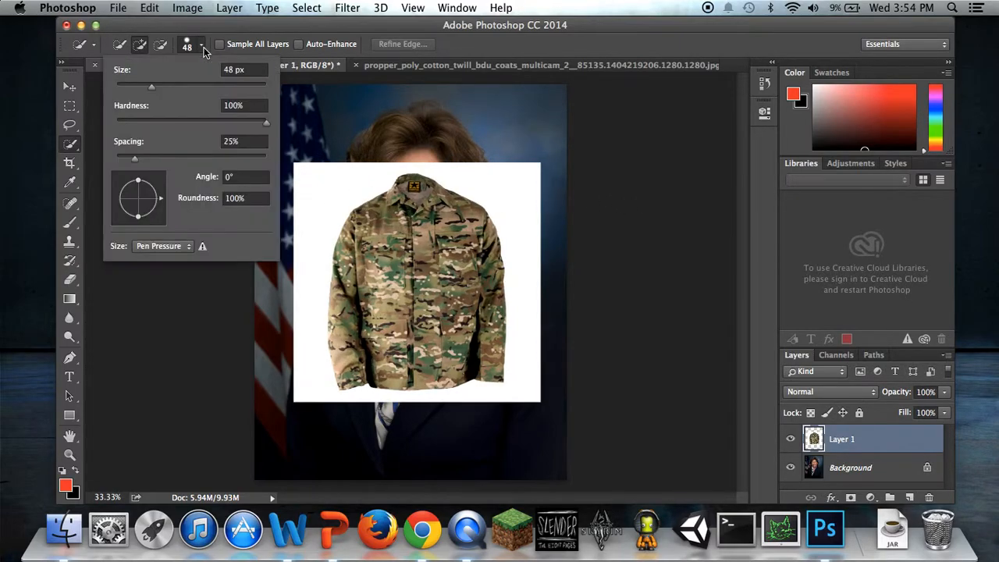
{"action": "left_click", "coordinate": [163, 85]}
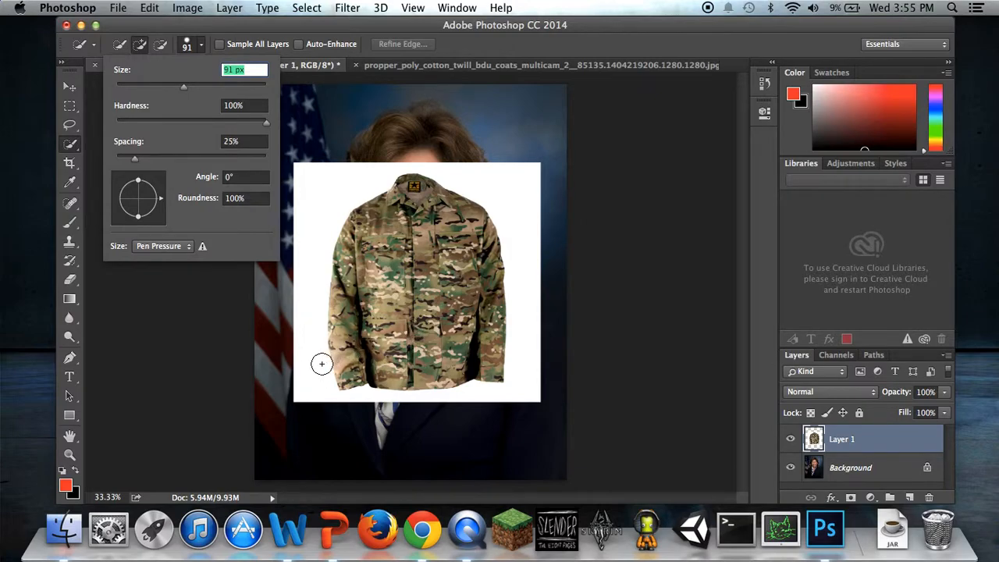
- Select the entire camouflage coat with the Quick Selection tool and cut it onto its own new layer
{"action": "mouse_move", "coordinate": [410, 227]}
{"action": "left_mouse_down"}
{"action": "mouse_move", "coordinate": [382, 244]}
{"action": "mouse_move", "coordinate": [399, 271]}
{"action": "left_mouse_up"}
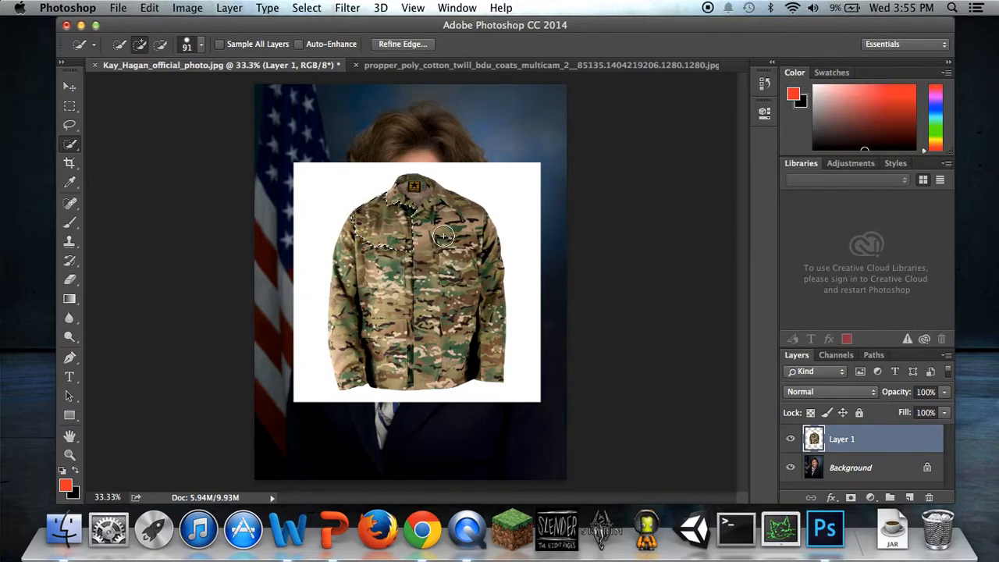
{"action": "left_click_drag", "start_coordinate": [436, 237], "coordinate": [433, 231]}
{"action": "left_click", "coordinate": [378, 280]}
{"action": "left_click", "coordinate": [449, 301]}
{"action": "left_click_drag", "start_coordinate": [404, 303], "coordinate": [464, 244]}
{"action": "mouse_move", "coordinate": [430, 284]}
{"action": "left_mouse_down"}
{"action": "mouse_move", "coordinate": [394, 345]}
{"action": "mouse_move", "coordinate": [359, 343]}
{"action": "mouse_move", "coordinate": [445, 355]}
{"action": "mouse_move", "coordinate": [477, 338]}
{"action": "mouse_move", "coordinate": [484, 348]}
{"action": "left_mouse_up"}
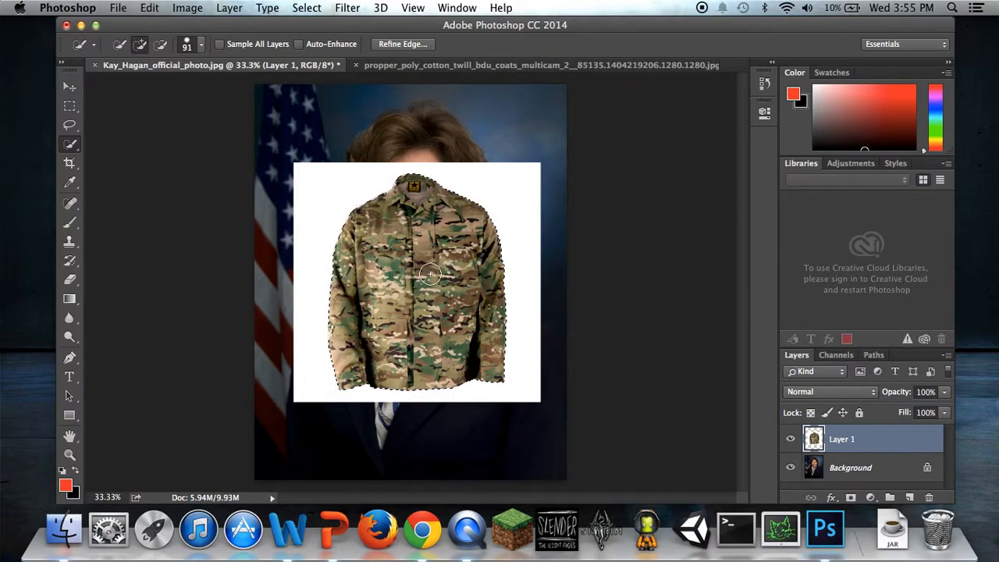
{"action": "right_click", "coordinate": [429, 274]}
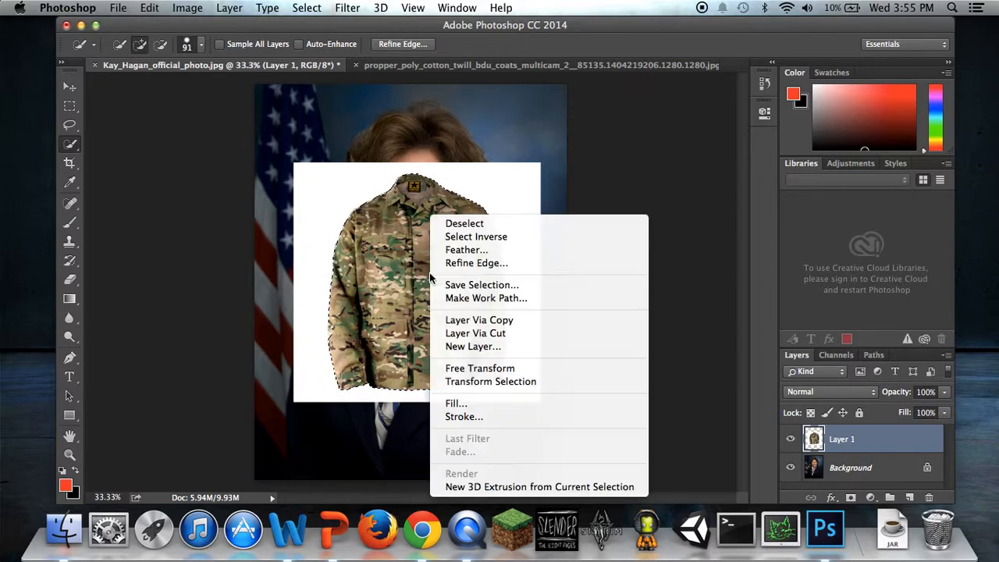
{"action": "left_click", "coordinate": [487, 337]}
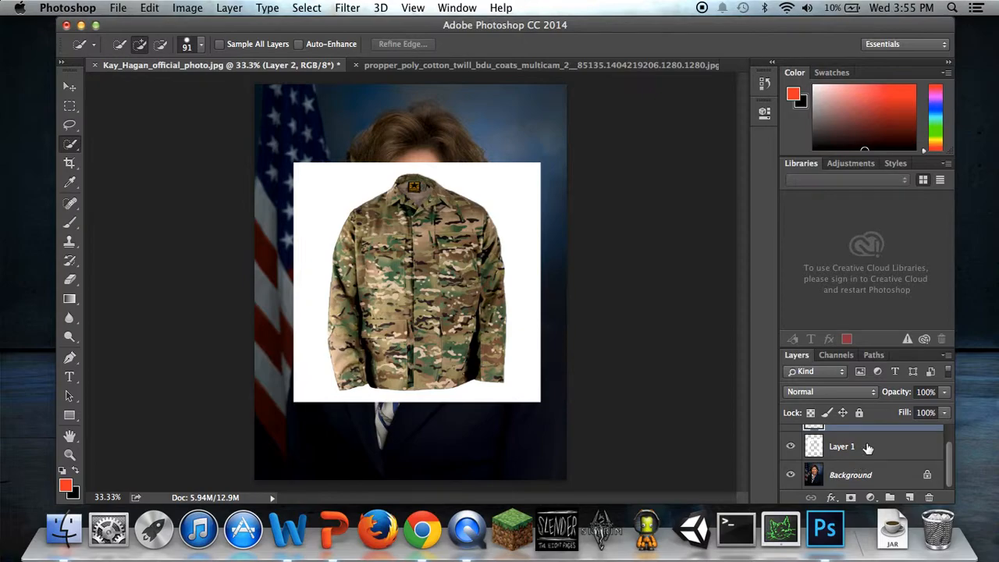
- Delete Layer 1, which holds the coat image's leftover white background
{"action": "scroll", "coordinate": [868, 447], "scroll_direction": "up", "scroll_amount": 1}
{"action": "scroll", "coordinate": [870, 449], "scroll_direction": "down", "scroll_amount": 1}
{"action": "left_click", "coordinate": [864, 479]}
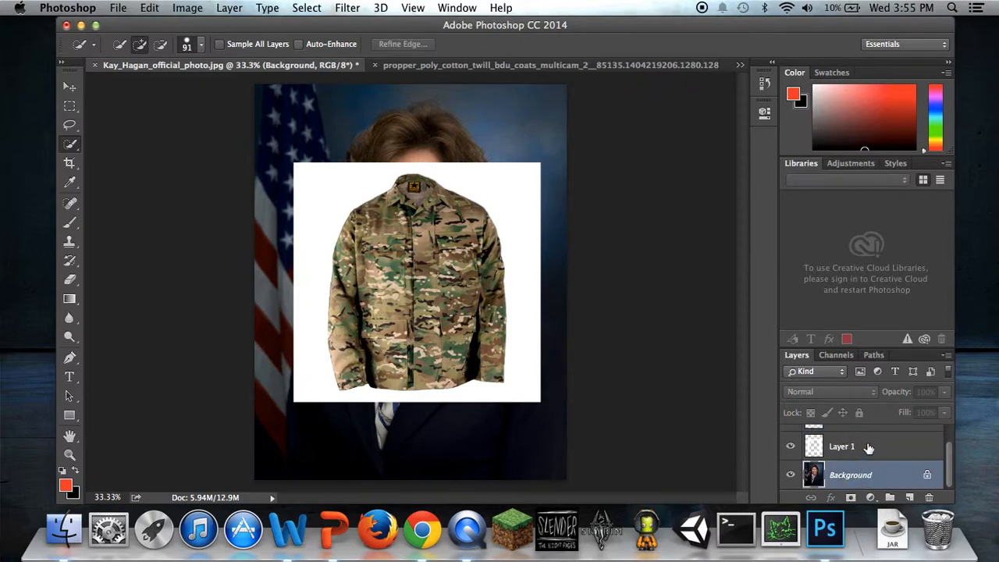
{"action": "left_click", "coordinate": [866, 447]}
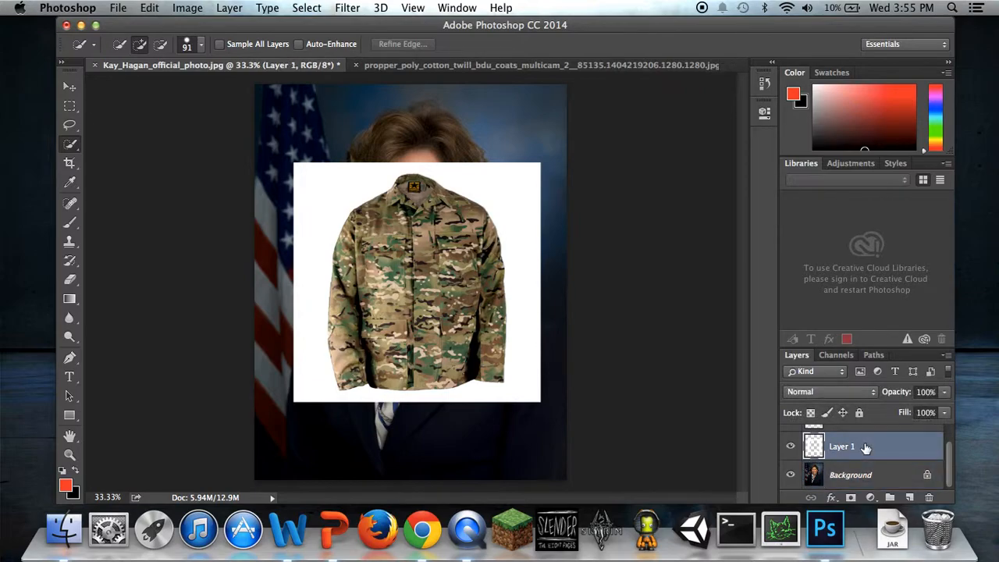
{"action": "scroll", "coordinate": [866, 446], "scroll_direction": "up", "scroll_amount": 1}
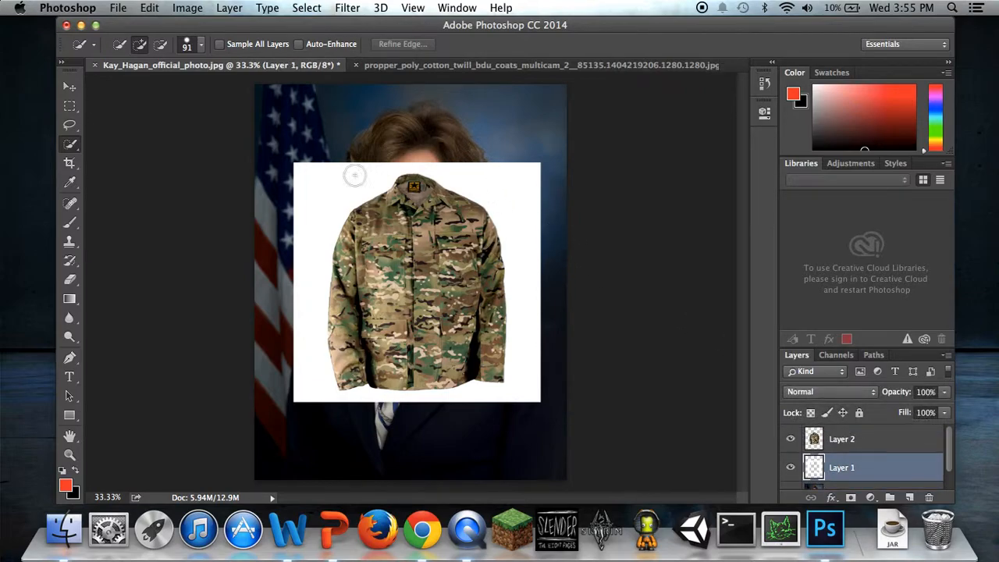
{"action": "left_click", "coordinate": [857, 442]}
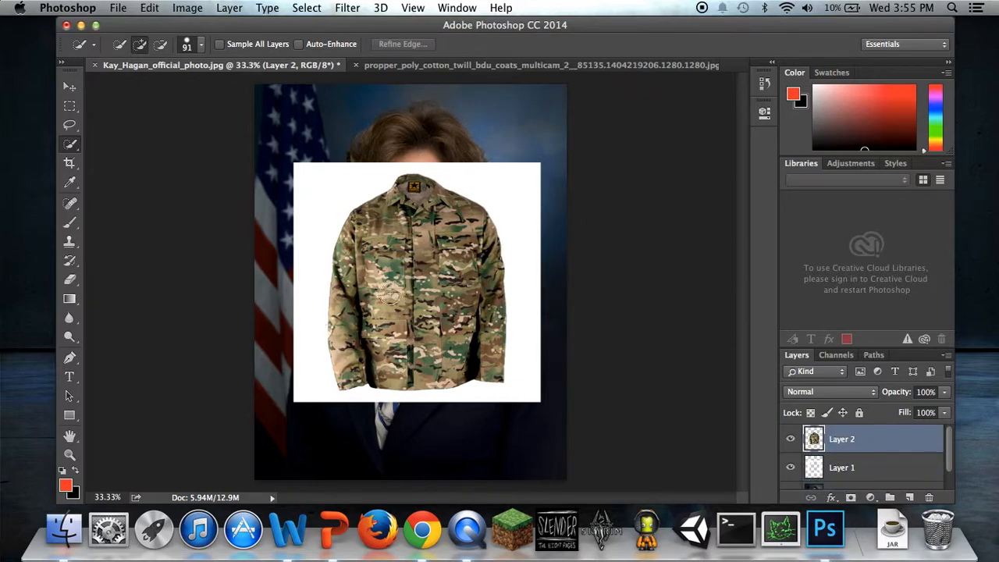
{"action": "left_click", "coordinate": [857, 467]}
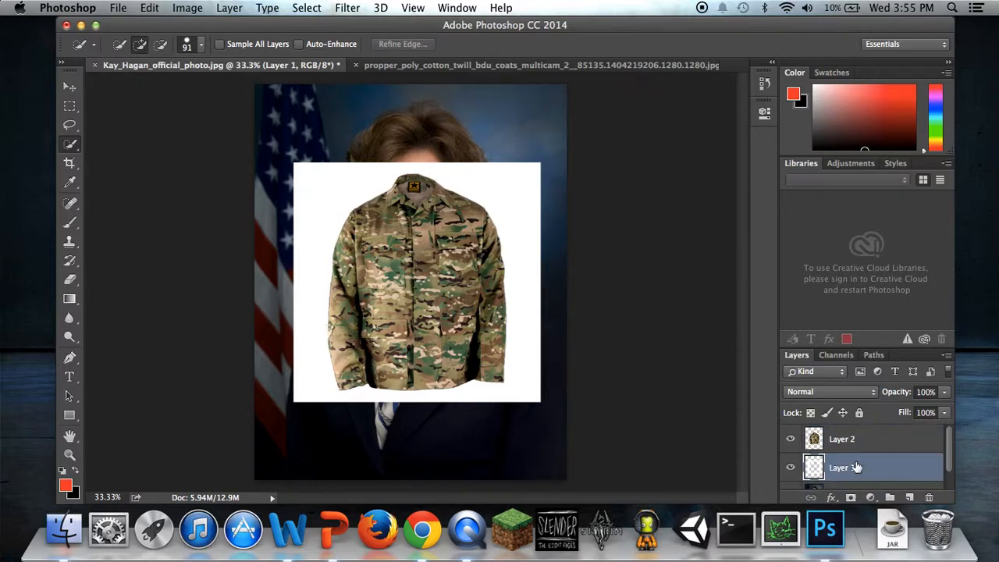
{"action": "right_click", "coordinate": [847, 471]}
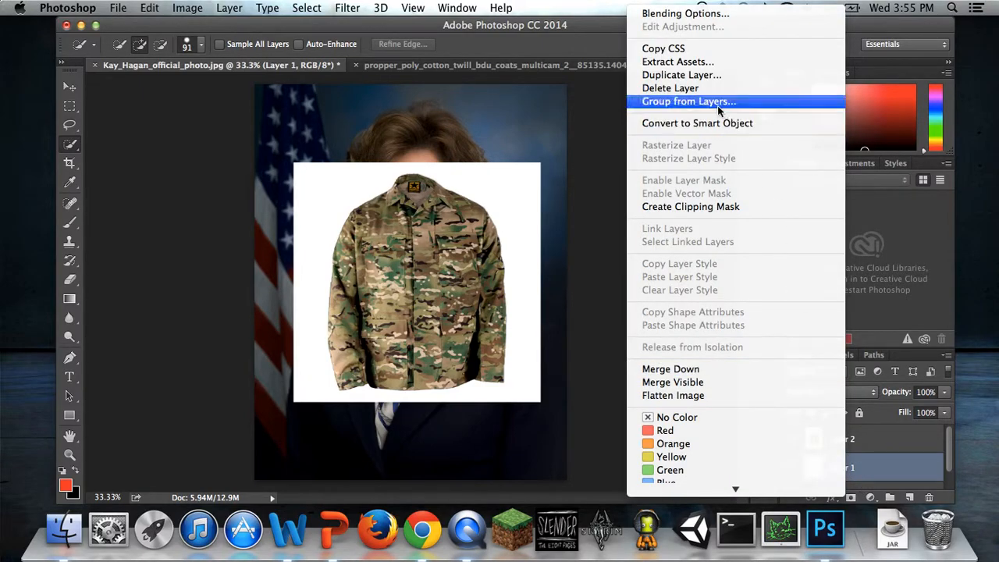
{"action": "left_click", "coordinate": [705, 90]}
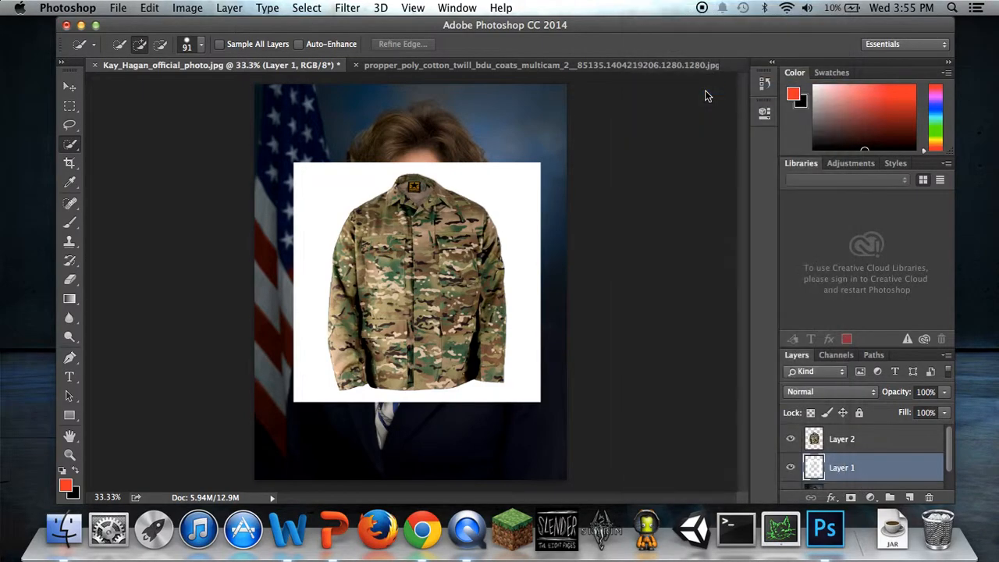
{"action": "left_click", "coordinate": [609, 207]}
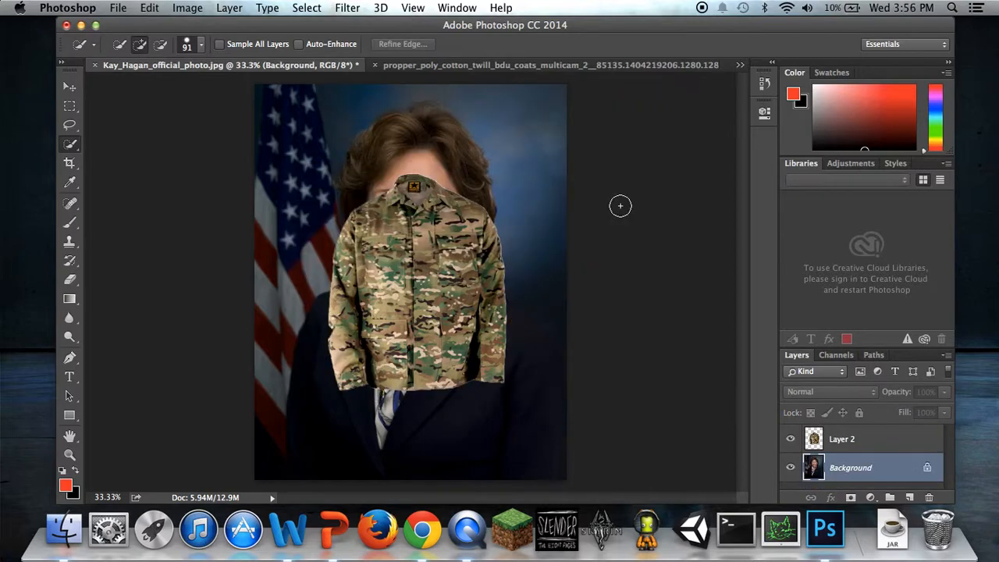
- Switch to the Move tool, select the cut-out coat on Layer 2 and shift it slightly downward over the portrait
{"action": "left_click", "coordinate": [69, 88]}
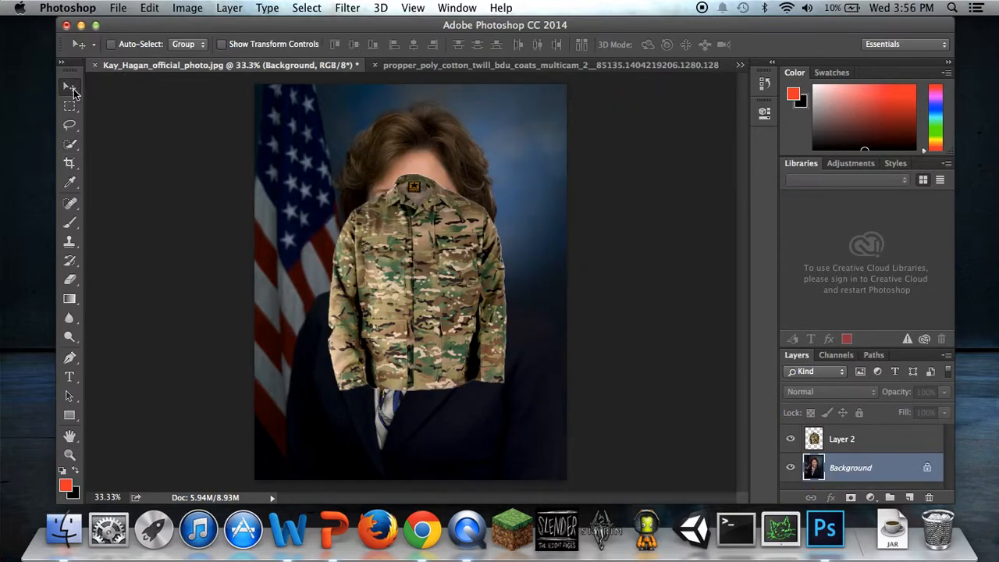
{"action": "left_click_drag", "start_coordinate": [448, 282], "coordinate": [457, 156]}
{"action": "left_click", "coordinate": [606, 200]}
{"action": "left_click", "coordinate": [864, 443]}
{"action": "mouse_move", "coordinate": [405, 278]}
{"action": "left_mouse_down"}
{"action": "mouse_move", "coordinate": [393, 248]}
{"action": "mouse_move", "coordinate": [395, 309]}
{"action": "mouse_move", "coordinate": [401, 287]}
{"action": "left_mouse_up"}
- Enlarge the coat layer to about 140% with Free Transform, position it below the chin and apply the transformation
{"action": "key", "text": "super+t"}
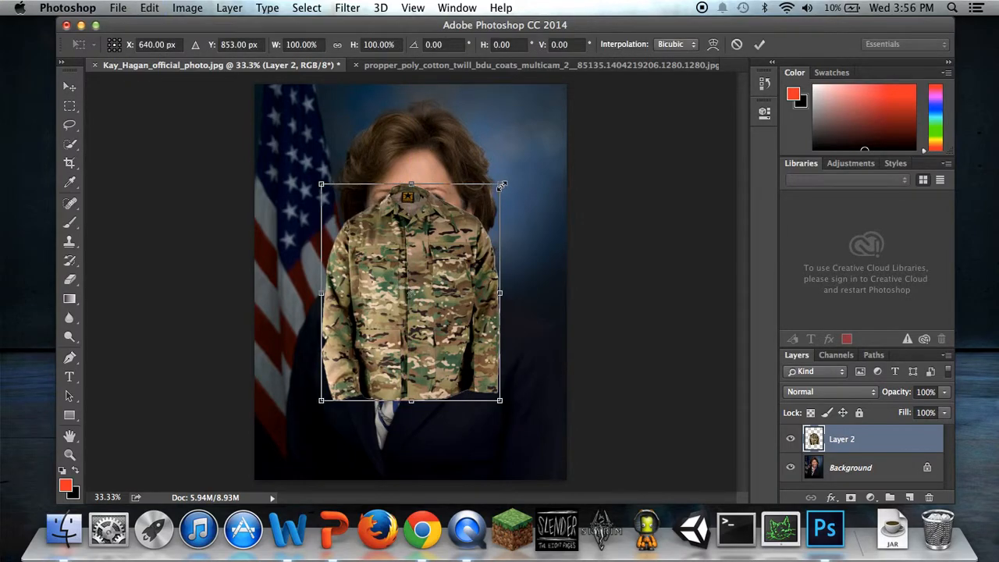
{"action": "left_click_drag", "start_coordinate": [504, 185], "coordinate": [628, 142]}
{"action": "left_click_drag", "start_coordinate": [412, 286], "coordinate": [381, 447]}
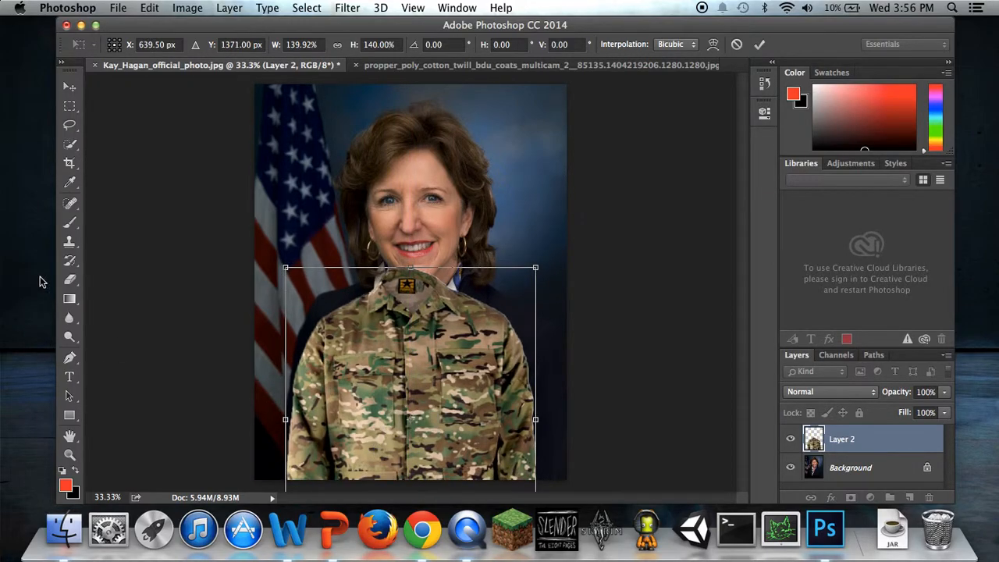
{"action": "left_click", "coordinate": [70, 280]}
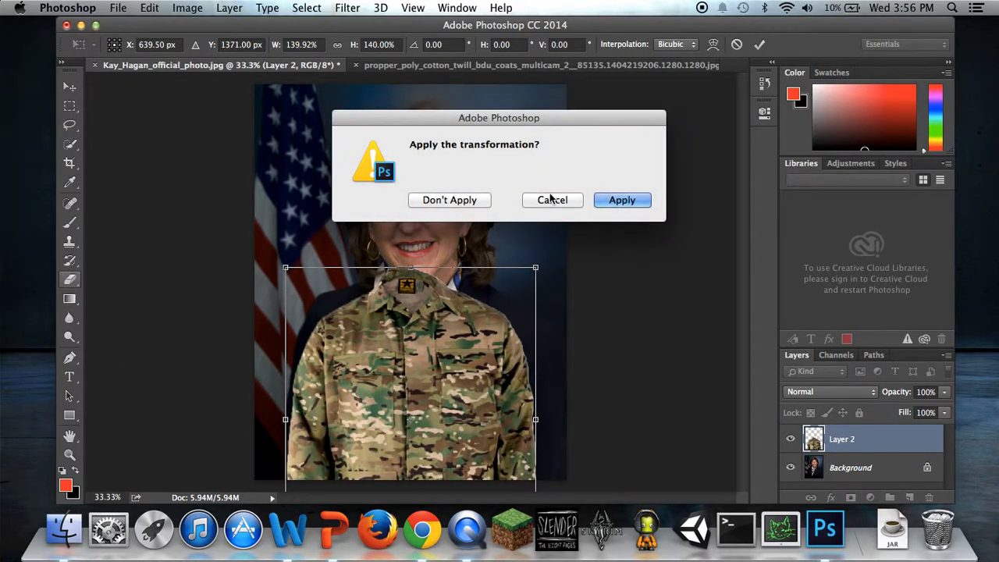
{"action": "left_click", "coordinate": [611, 199]}
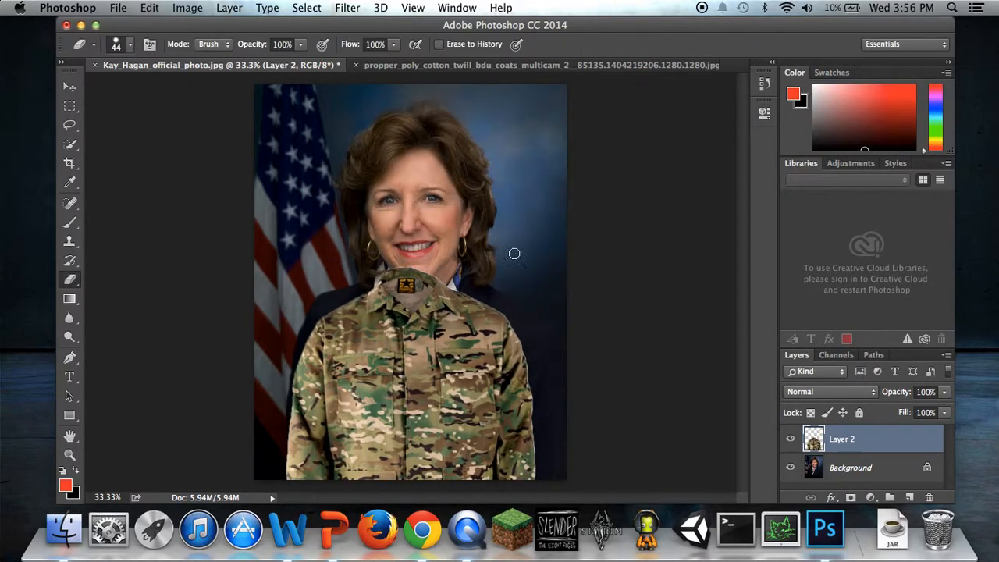
- Set the Eraser brush size to 87 px and erase the coat's inner collar and label to reveal the neck
{"action": "left_click", "coordinate": [130, 44]}
{"action": "left_click_drag", "start_coordinate": [176, 89], "coordinate": [179, 90]}
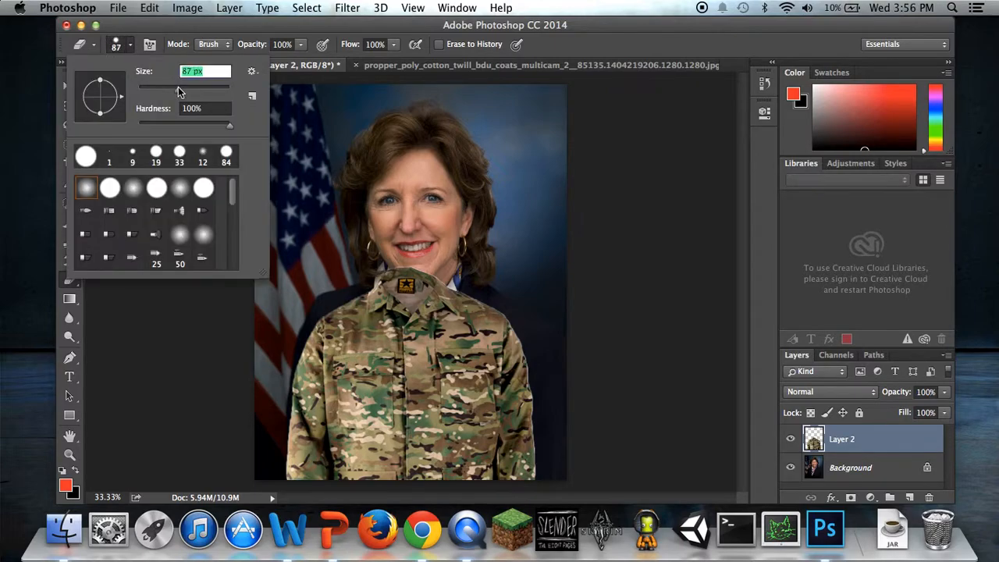
{"action": "key", "text": "Return"}
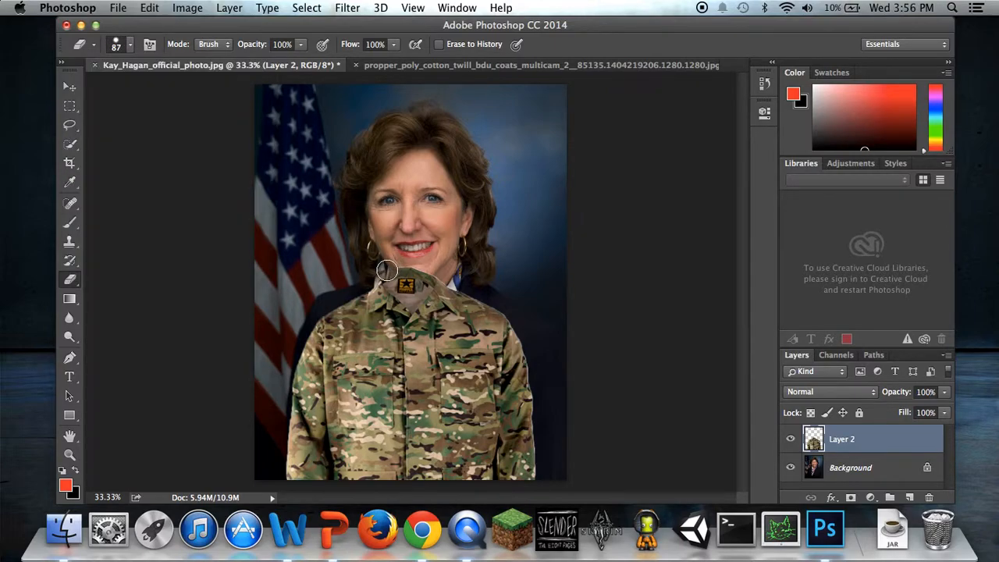
{"action": "mouse_move", "coordinate": [399, 287]}
{"action": "left_mouse_down"}
{"action": "mouse_move", "coordinate": [412, 298]}
{"action": "mouse_move", "coordinate": [431, 281]}
{"action": "mouse_move", "coordinate": [402, 279]}
{"action": "left_mouse_up"}
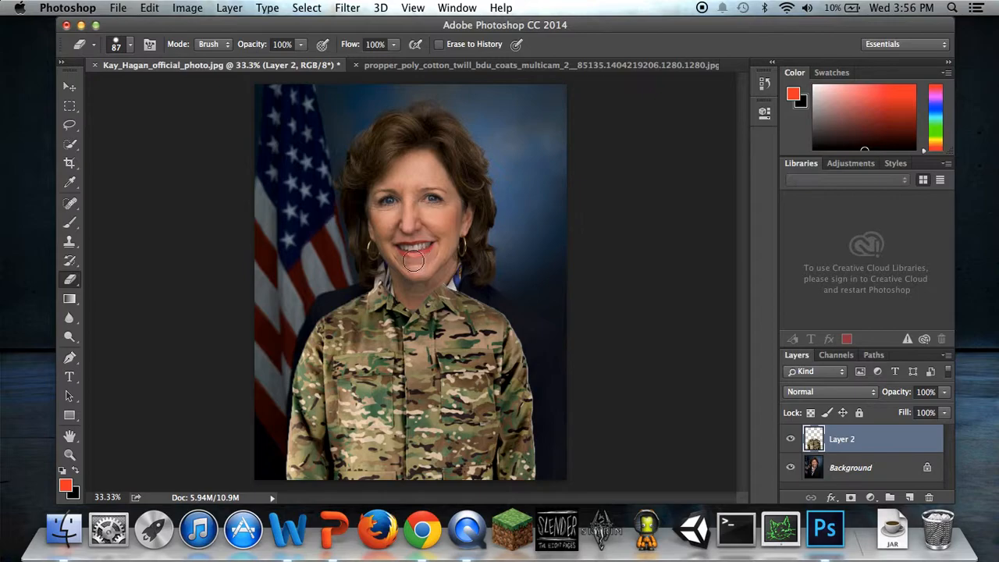
- Scale the coat layer to about 115% width and 104% height, apply the transformation and nudge the coat into place over the shoulders
{"action": "left_click", "coordinate": [70, 86]}
{"action": "mouse_move", "coordinate": [402, 387]}
{"action": "left_mouse_down"}
{"action": "mouse_move", "coordinate": [424, 313]}
{"action": "mouse_move", "coordinate": [405, 378]}
{"action": "left_mouse_up"}
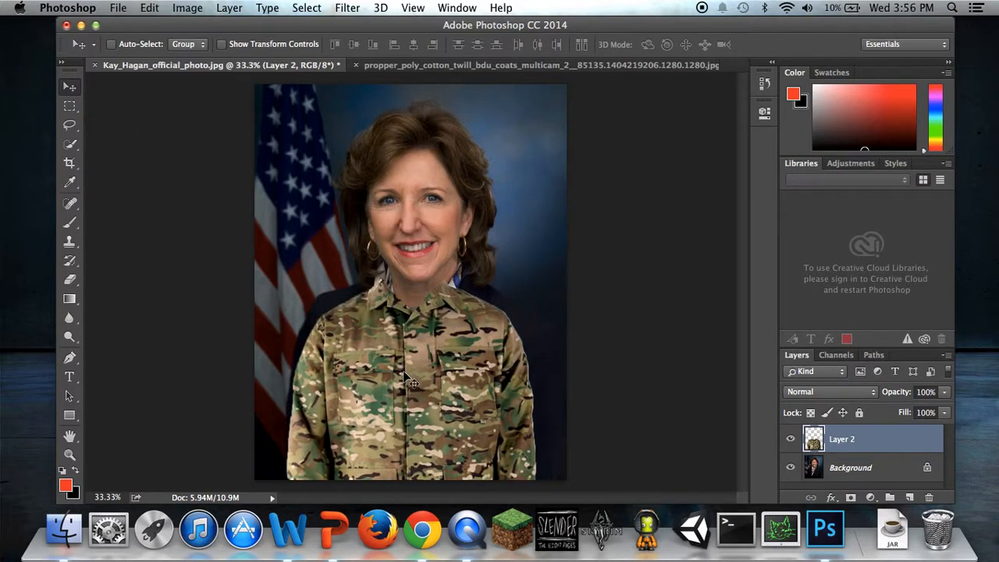
{"action": "key", "text": "super+t"}
{"action": "left_click_drag", "start_coordinate": [537, 275], "coordinate": [569, 263]}
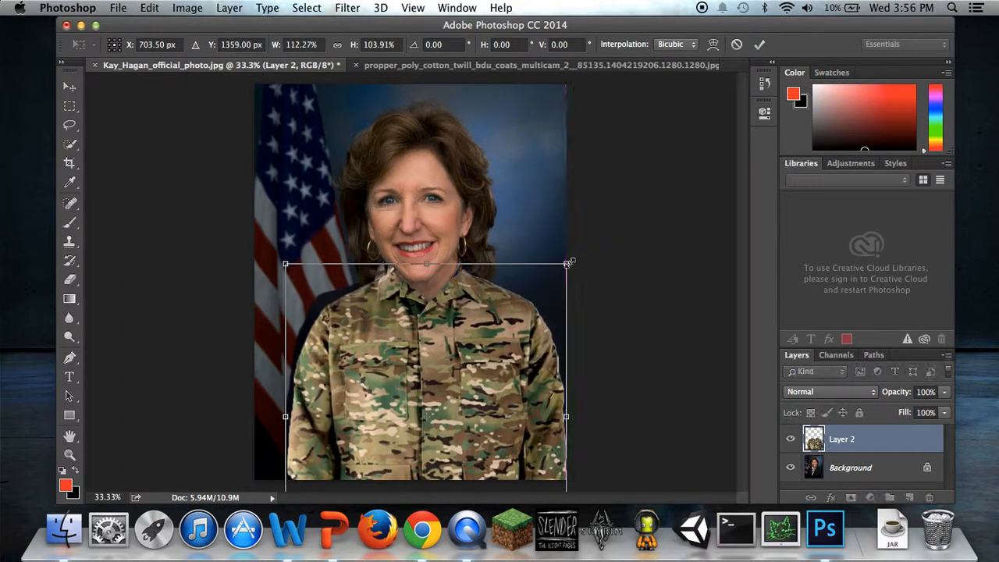
{"action": "left_click_drag", "start_coordinate": [459, 363], "coordinate": [442, 354]}
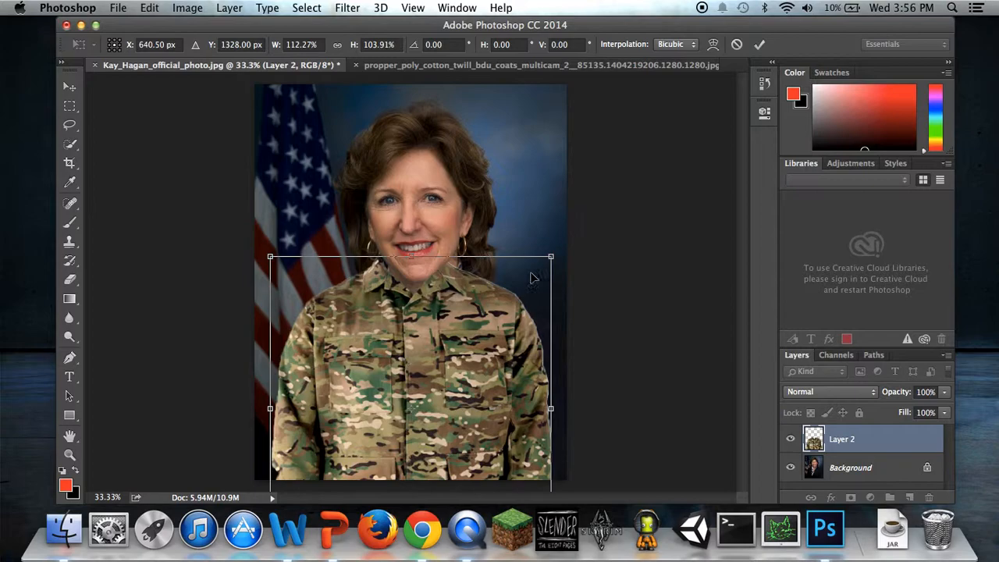
{"action": "left_click_drag", "start_coordinate": [553, 258], "coordinate": [559, 256]}
{"action": "left_click_drag", "start_coordinate": [445, 324], "coordinate": [442, 334]}
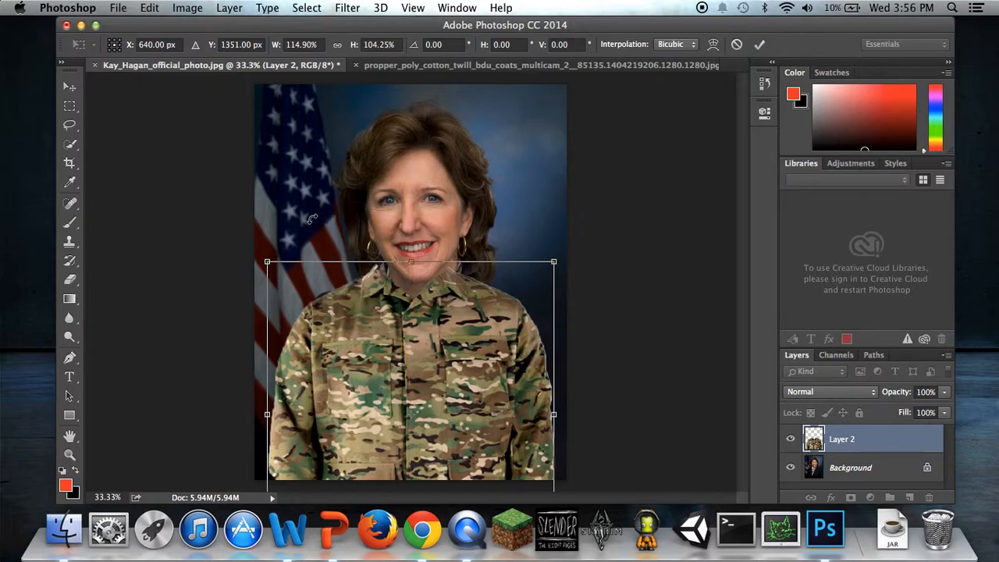
{"action": "left_click", "coordinate": [70, 86]}
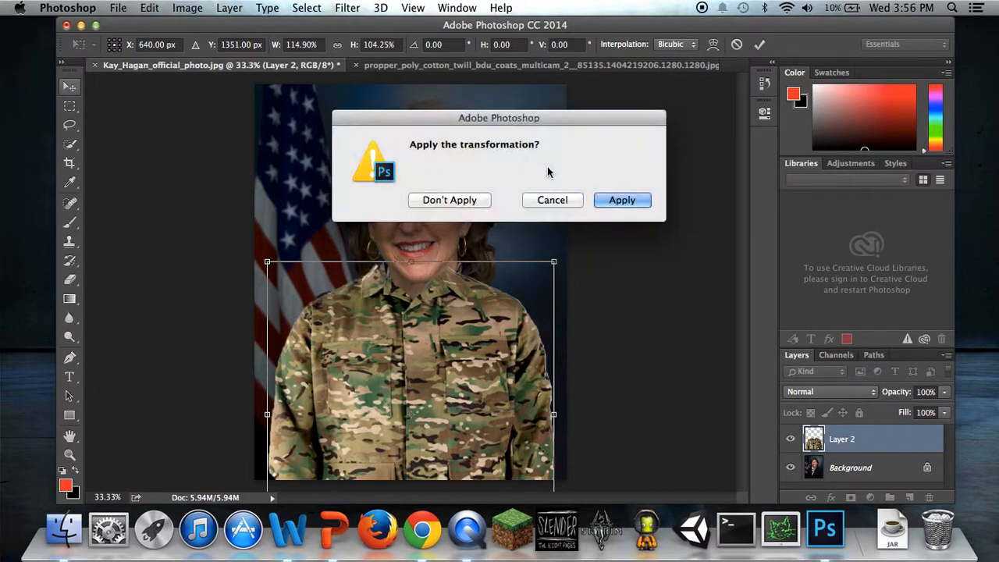
{"action": "left_click", "coordinate": [616, 197]}
{"action": "left_click_drag", "start_coordinate": [439, 350], "coordinate": [428, 350]}
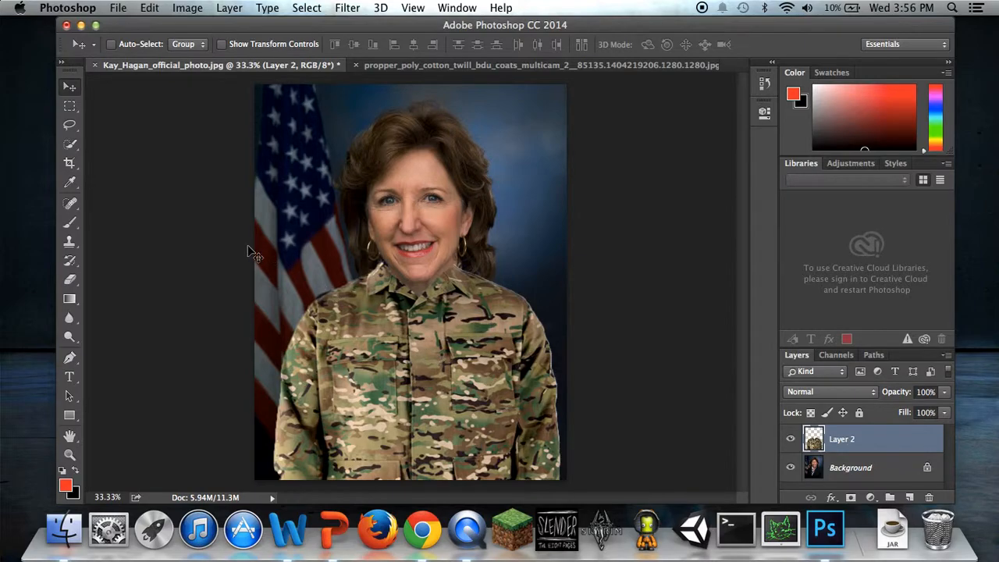
{"action": "left_click_drag", "start_coordinate": [397, 385], "coordinate": [396, 382]}
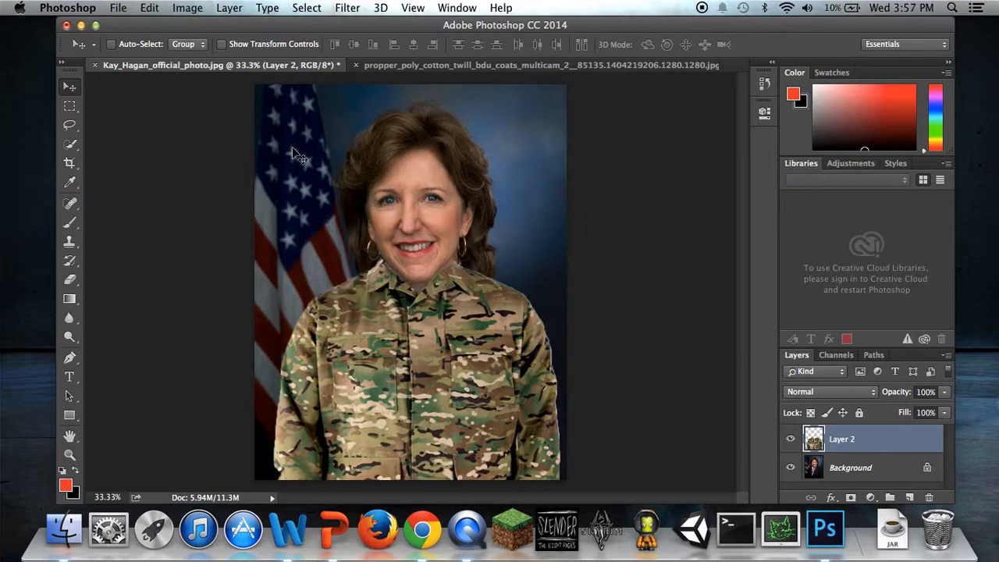
{"action": "left_click", "coordinate": [467, 529]}
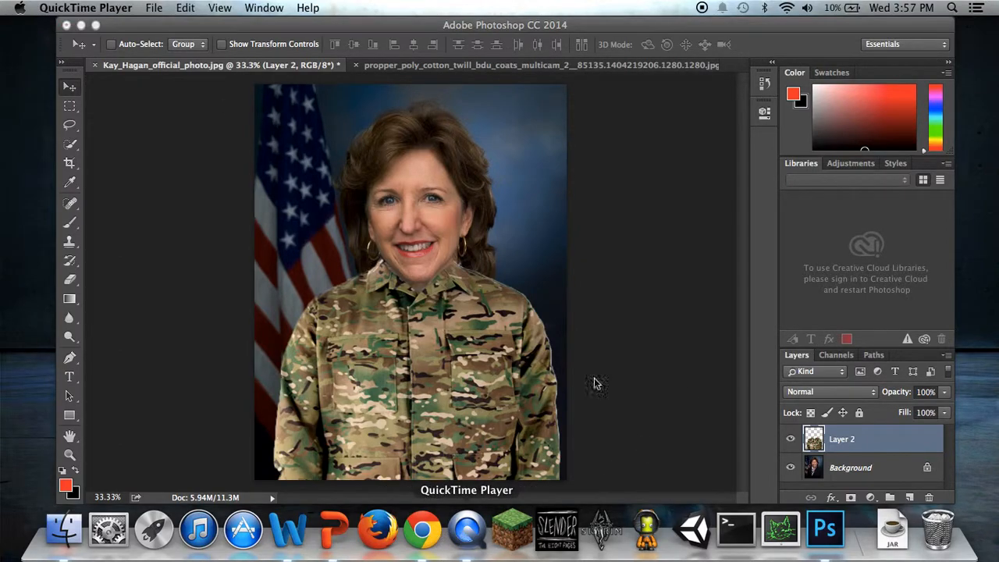